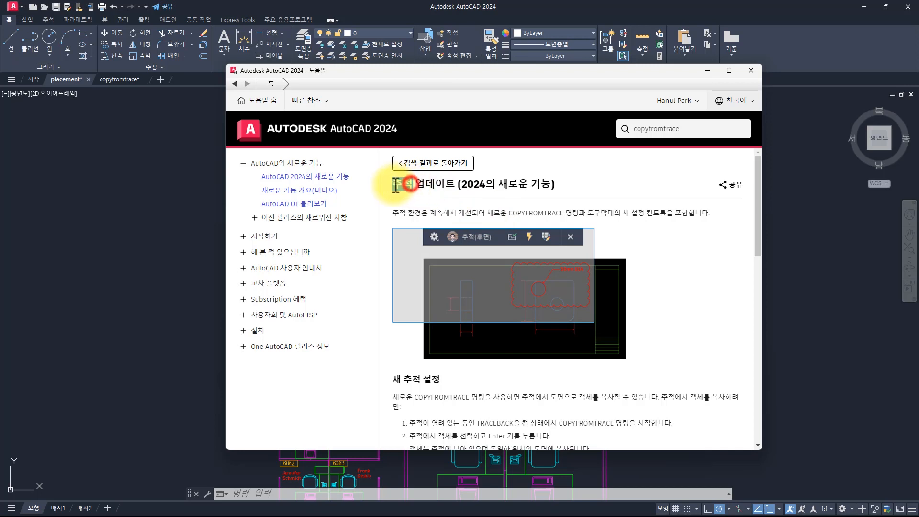
# Examine the title and introduction of the 2024 trace update help article, highlighting 추적, 2024 and the COPYFROMTRACE command name.
pyautogui.moveTo(510, 213); pyautogui.dragTo(559, 212)
pyautogui.click(484, 218)
pyautogui.moveTo(393, 187); pyautogui.dragTo(416, 187)
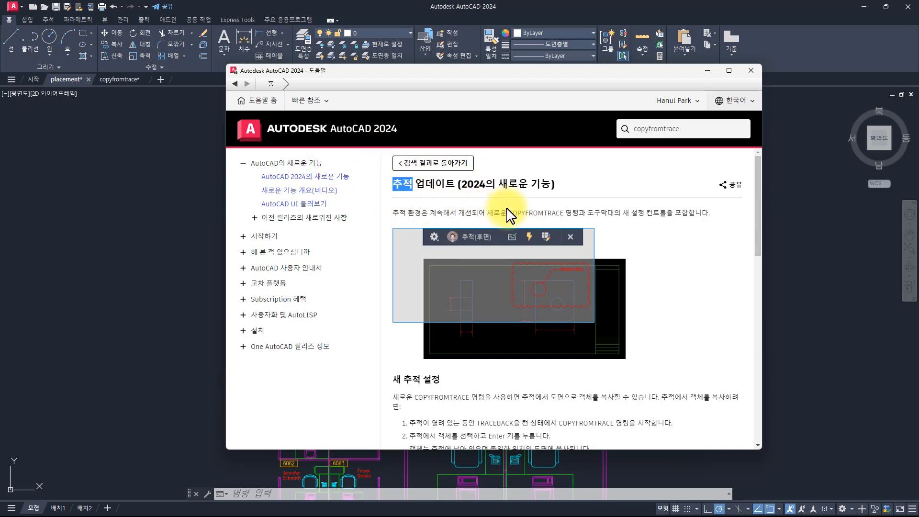
pyautogui.moveTo(508, 212); pyautogui.dragTo(567, 214)
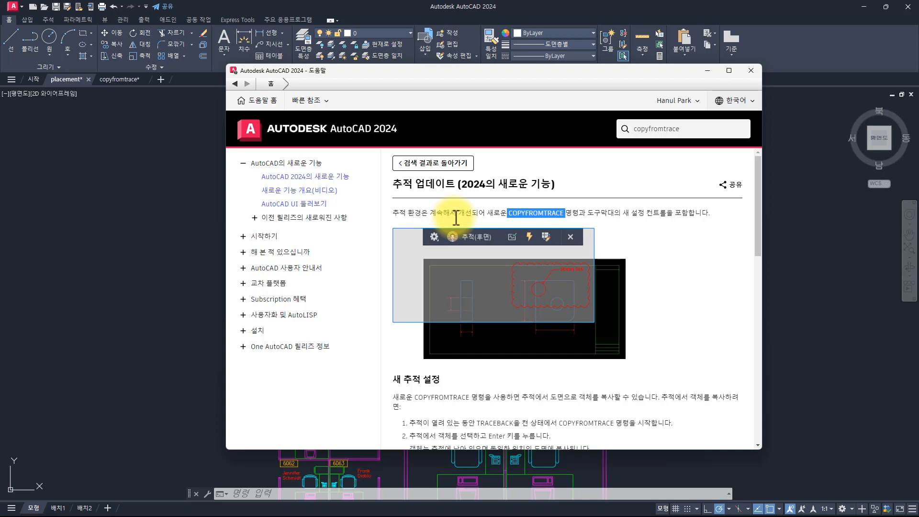
pyautogui.doubleClick(401, 183)
pyautogui.click(462, 212)
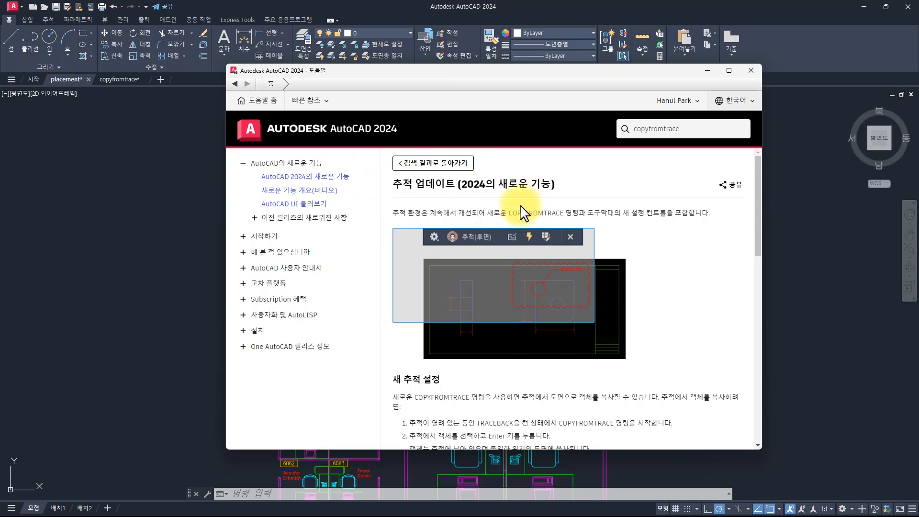
pyautogui.moveTo(509, 213); pyautogui.dragTo(561, 213)
pyautogui.doubleClick(402, 184)
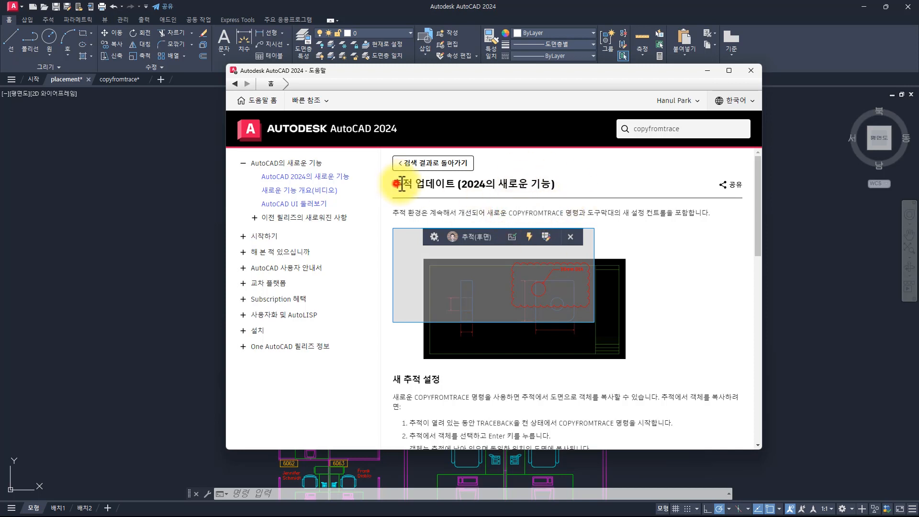
pyautogui.click(484, 214)
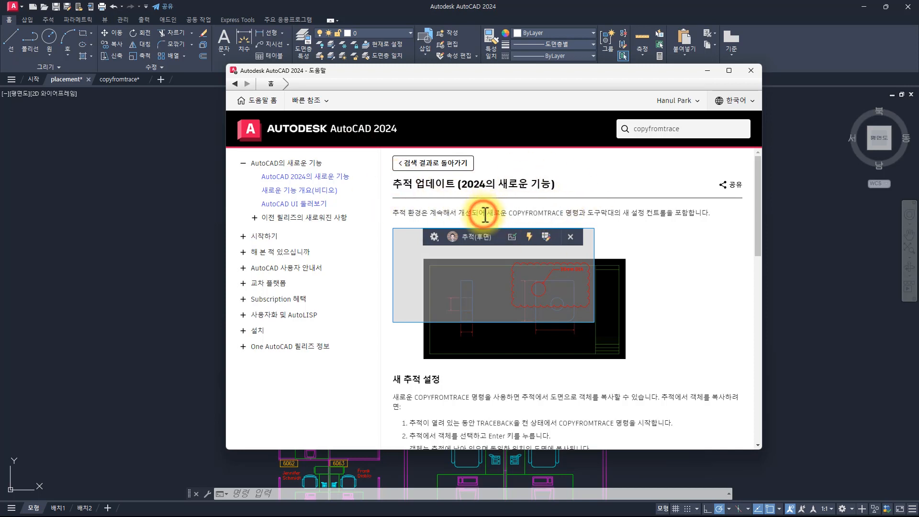
pyautogui.doubleClick(401, 183)
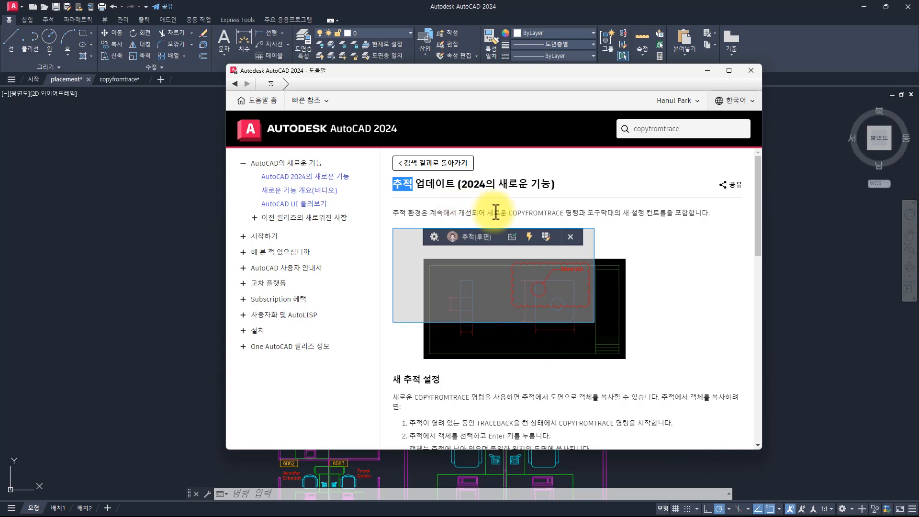
pyautogui.moveTo(392, 187); pyautogui.dragTo(415, 187)
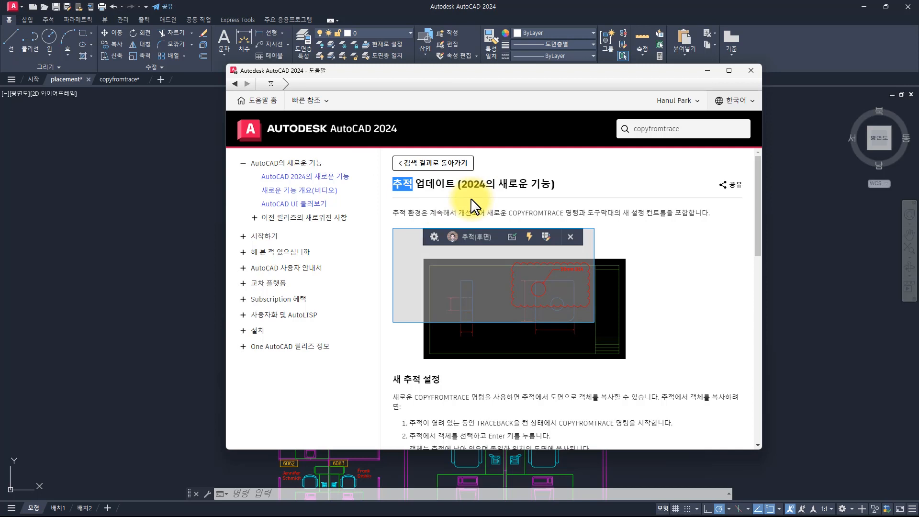
pyautogui.moveTo(461, 185); pyautogui.dragTo(482, 184)
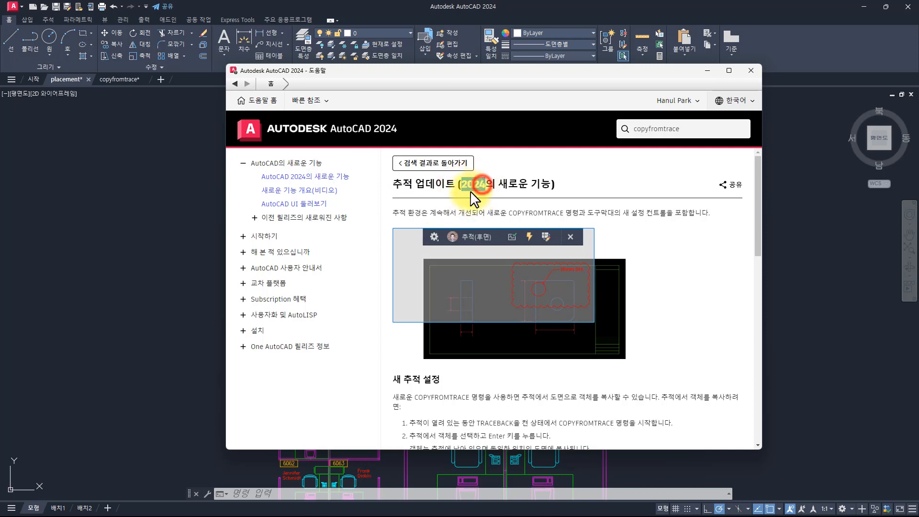
pyautogui.moveTo(396, 185); pyautogui.dragTo(413, 184)
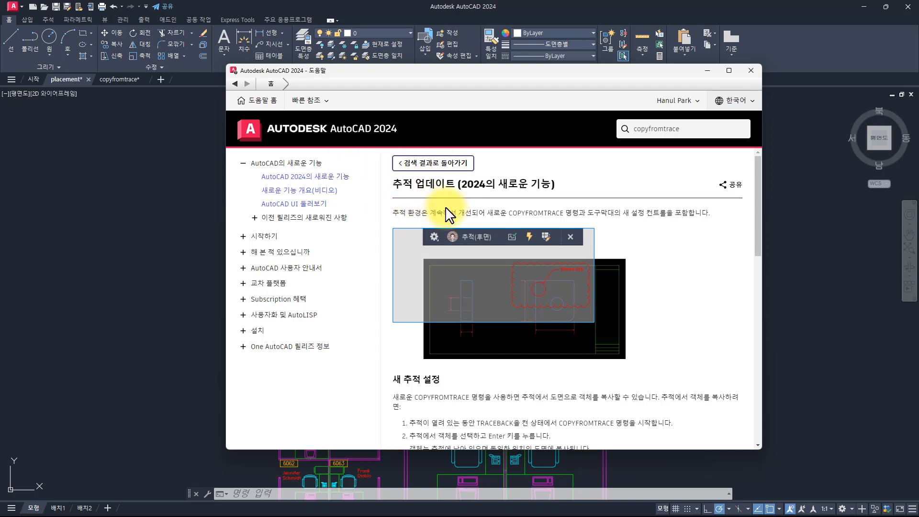
pyautogui.doubleClick(397, 183)
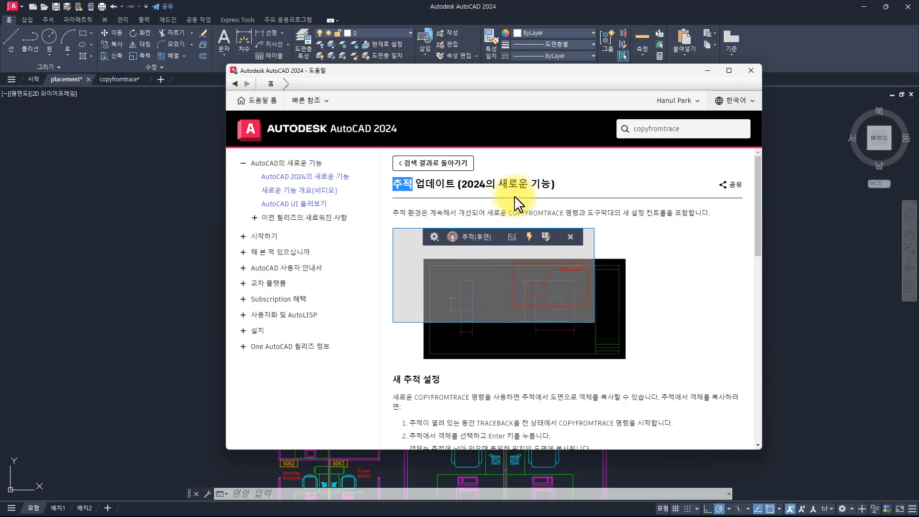
pyautogui.moveTo(509, 213); pyautogui.dragTo(553, 212)
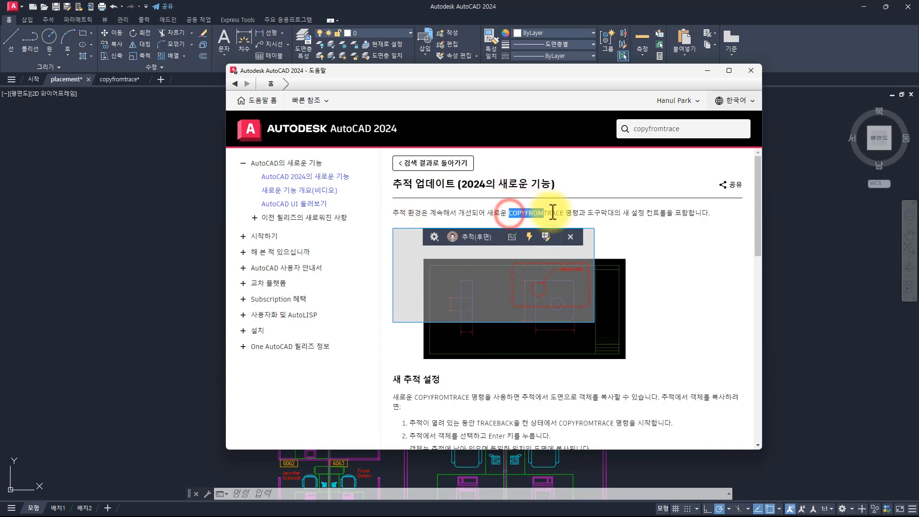
pyautogui.click(545, 217)
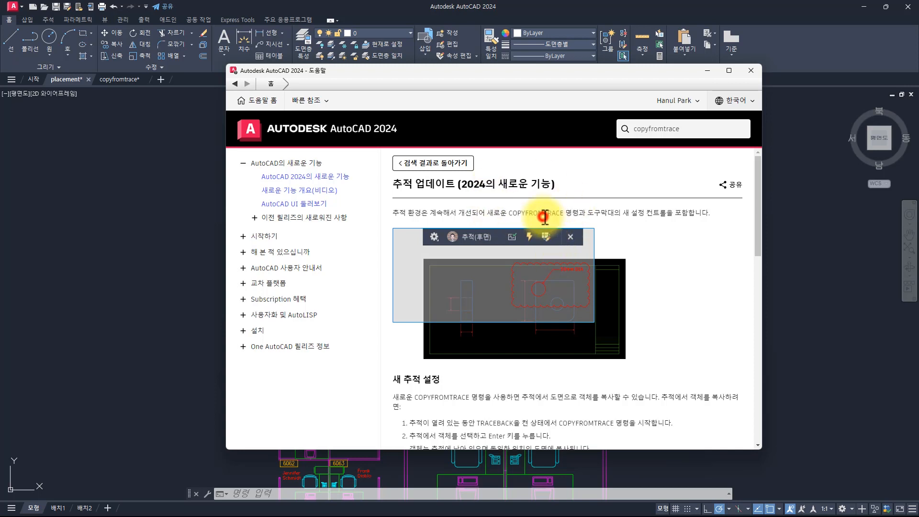
# Search the help for "trace" and look through the listed articles.
pyautogui.click(688, 130)
pyautogui.write('trace')
pyautogui.press('Return')
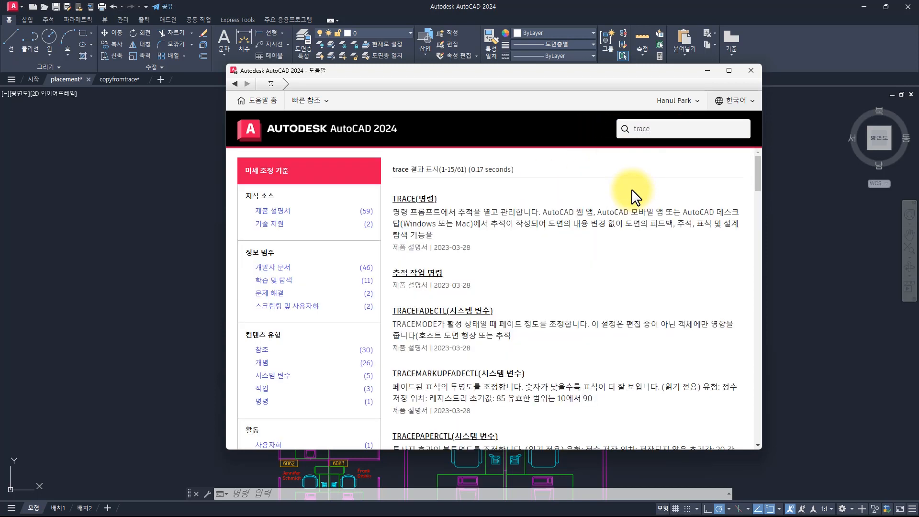
pyautogui.scroll(-8, 581, 205)
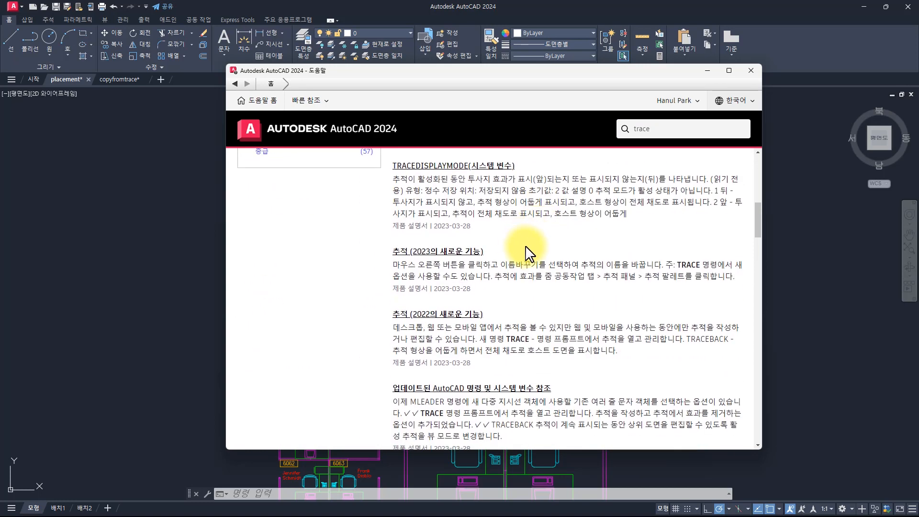
pyautogui.moveTo(522, 189); pyautogui.dragTo(590, 322)
pyautogui.scroll(-1, 545, 334)
pyautogui.click(561, 315)
pyautogui.scroll(10, 561, 315)
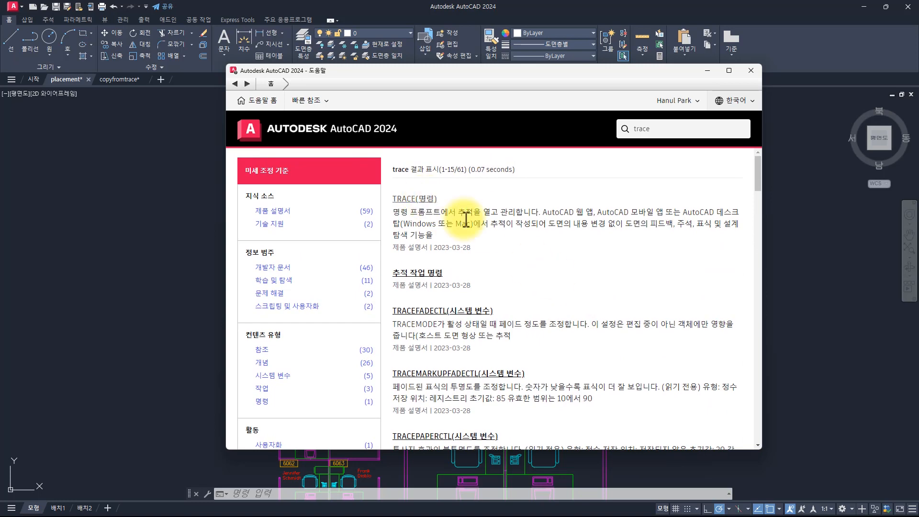
# Open the TRACE command article and read its related concept topic 추적 정보, including the illustrated steps for using traces.
pyautogui.click(418, 200)
pyautogui.scroll(-10, 437, 260)
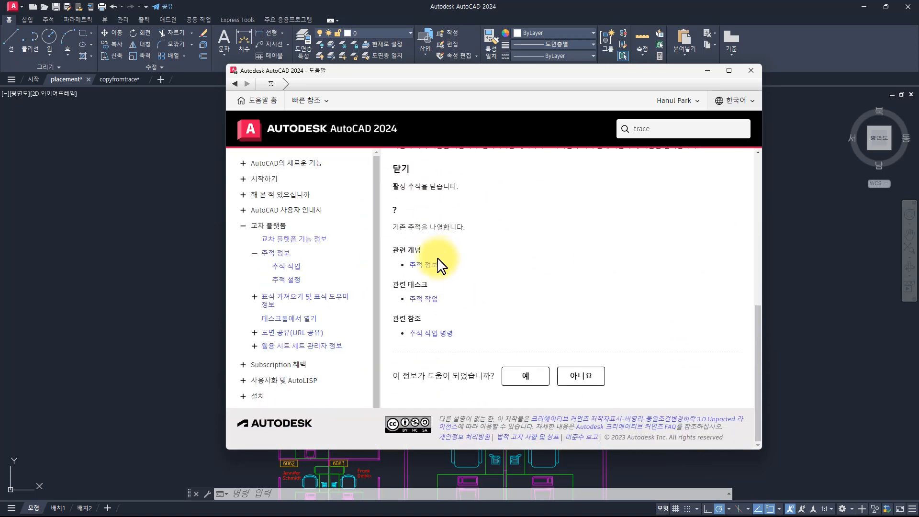
pyautogui.click(419, 265)
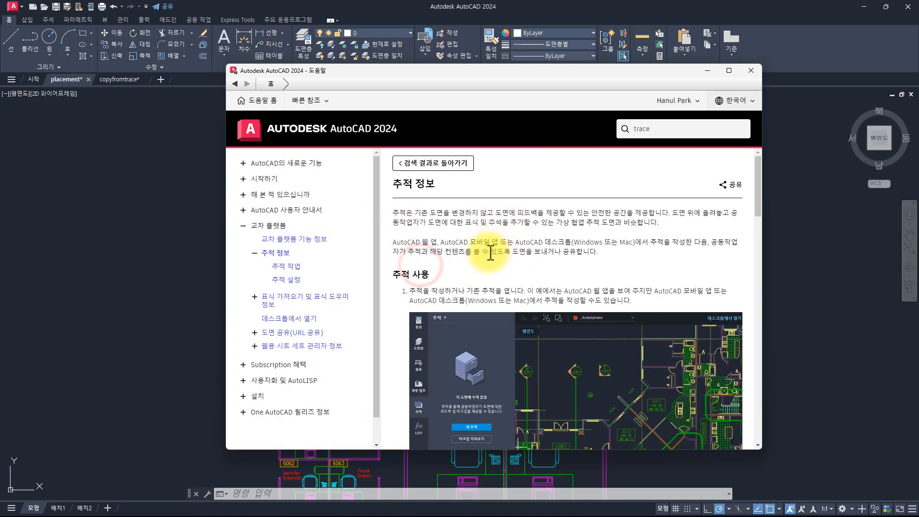
pyautogui.scroll(-5, 509, 236)
pyautogui.scroll(-5, 509, 237)
pyautogui.scroll(-7, 568, 266)
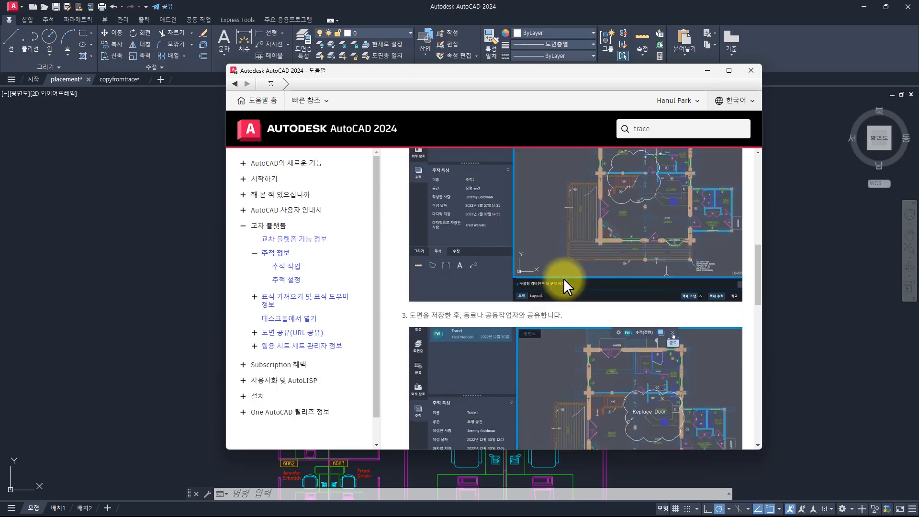
pyautogui.scroll(3, 536, 300)
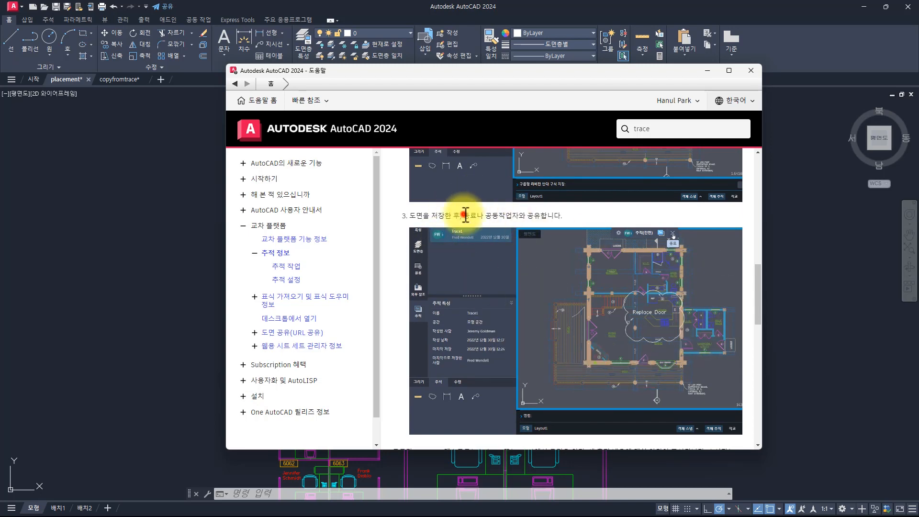
pyautogui.scroll(12, 493, 310)
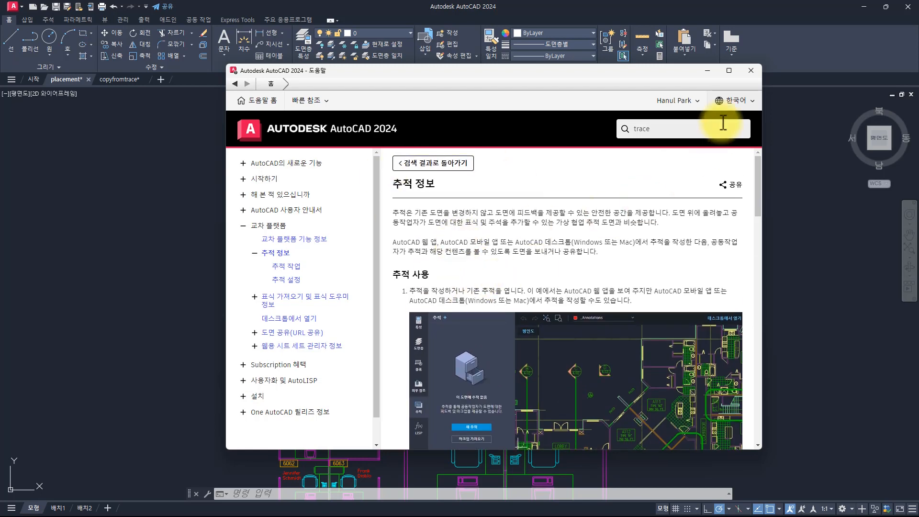
# Close the help window and display the Traces palette for the placement drawing.
pyautogui.click(751, 71)
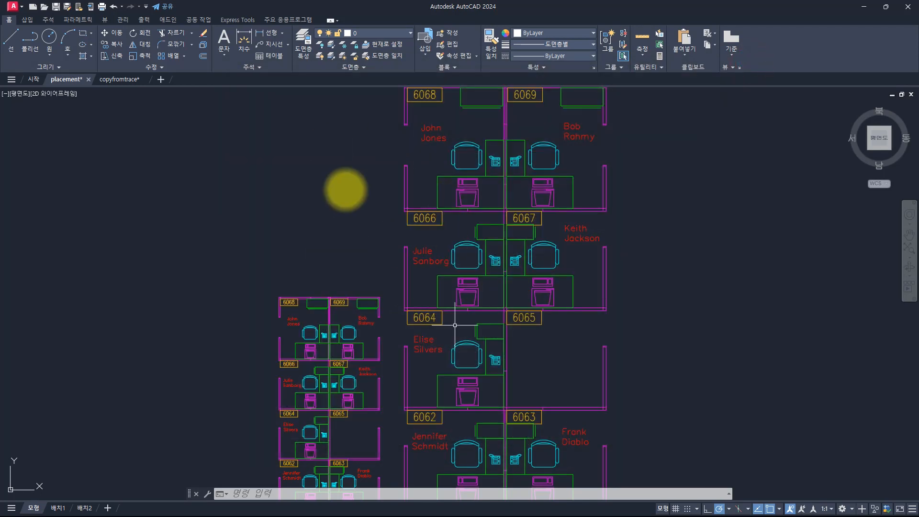
pyautogui.press('Escape')
pyautogui.press('Escape')
pyautogui.press('Escape')
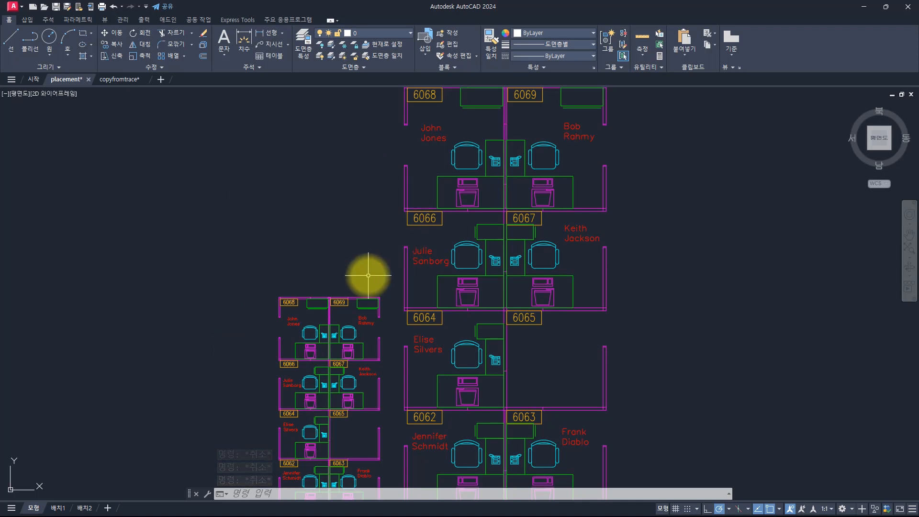
pyautogui.click(197, 20)
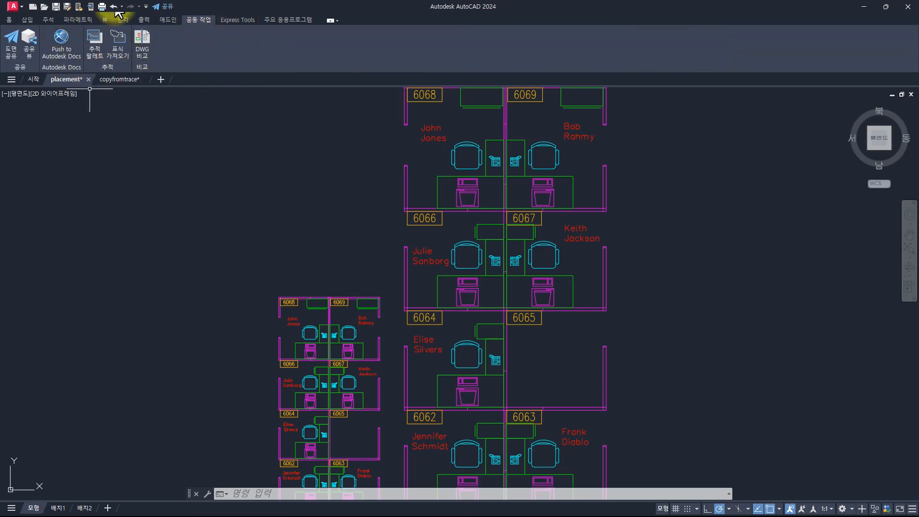
pyautogui.click(93, 60)
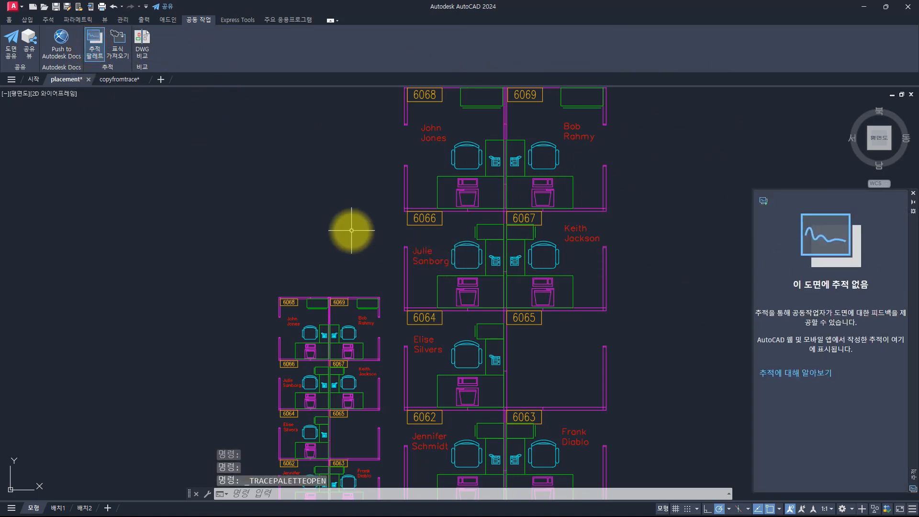
# Check the expanded command history for the TRACEPALETTEOPEN command that displays the Traces palette.
pyautogui.press('F2')
pyautogui.moveTo(335, 480); pyautogui.dragTo(251, 482)
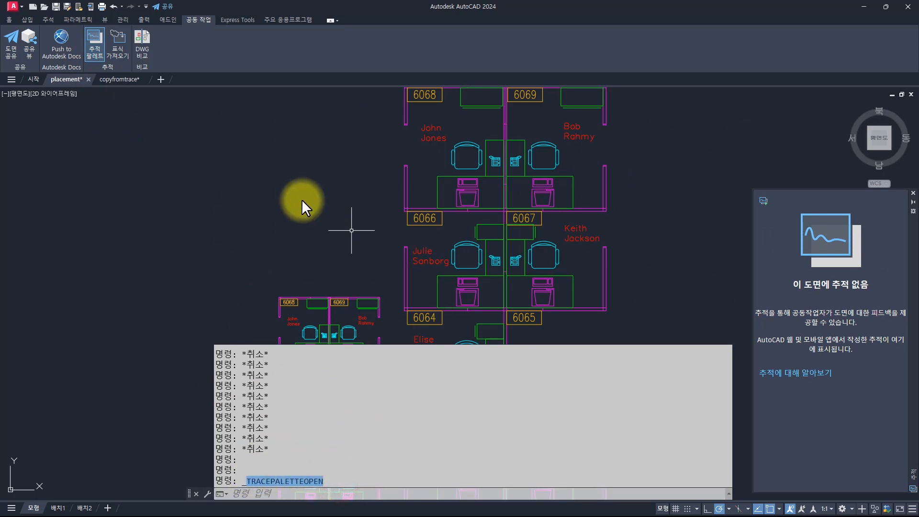
pyautogui.click(388, 204)
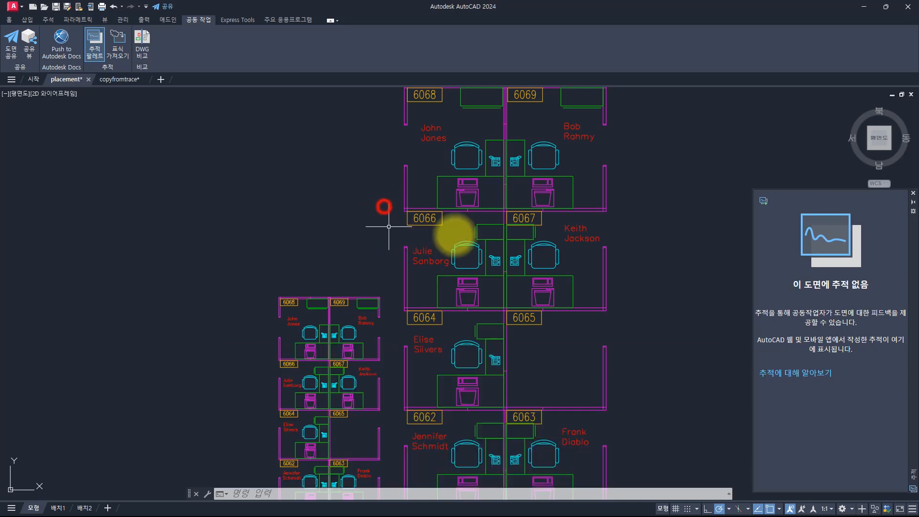
# View the options offered by the TRACE command and leave the command without choosing one.
pyautogui.press('Escape')
pyautogui.press('Escape')
pyautogui.press('Escape')
pyautogui.write('t')
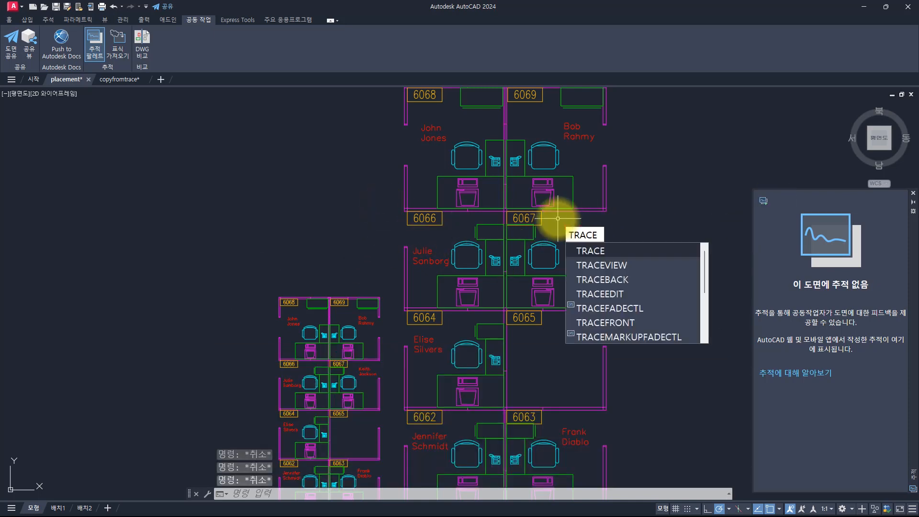
pyautogui.press('Return')
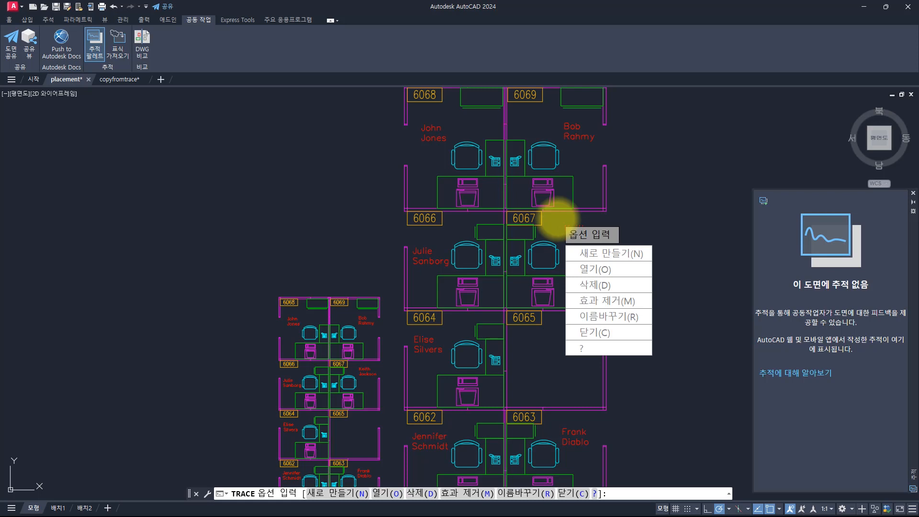
pyautogui.press('Escape')
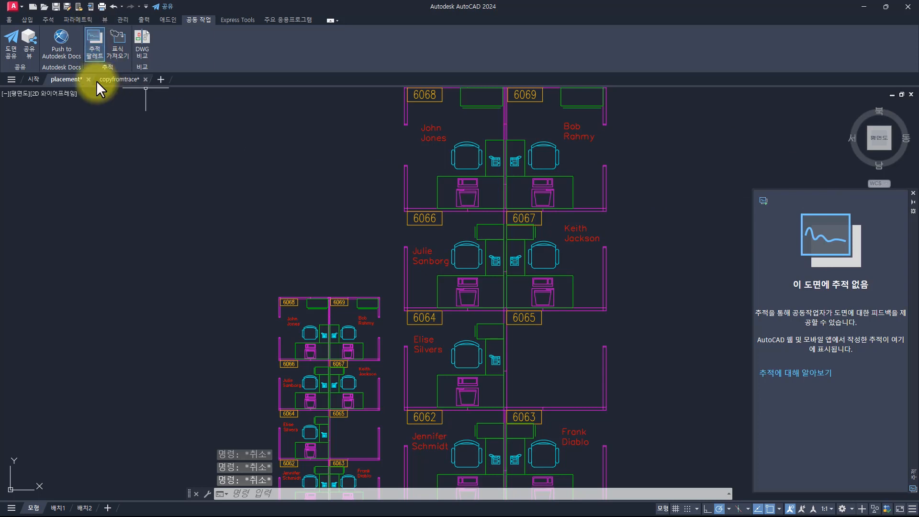
# Create a new trace in the placement drawing and rename it "trace test".
pyautogui.click(763, 199)
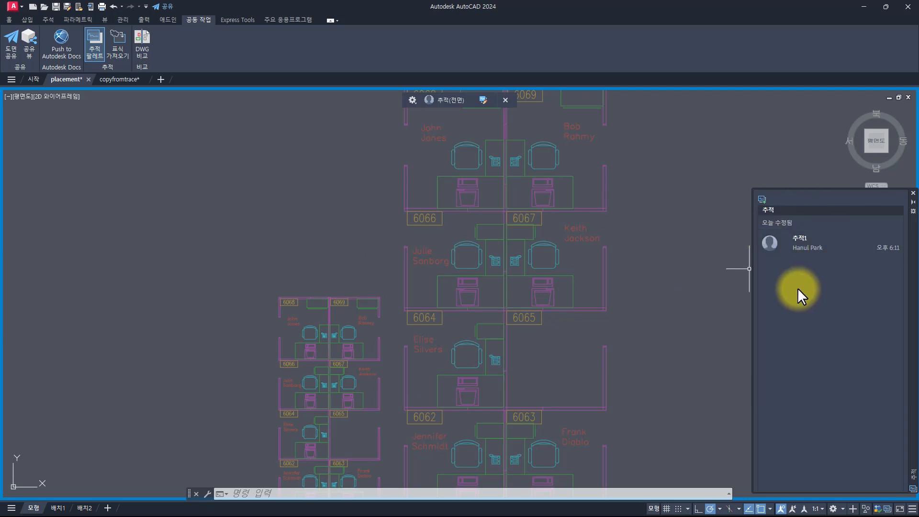
pyautogui.rightClick(794, 236)
pyautogui.rightClick(808, 247)
pyautogui.click(815, 261)
pyautogui.write('t')
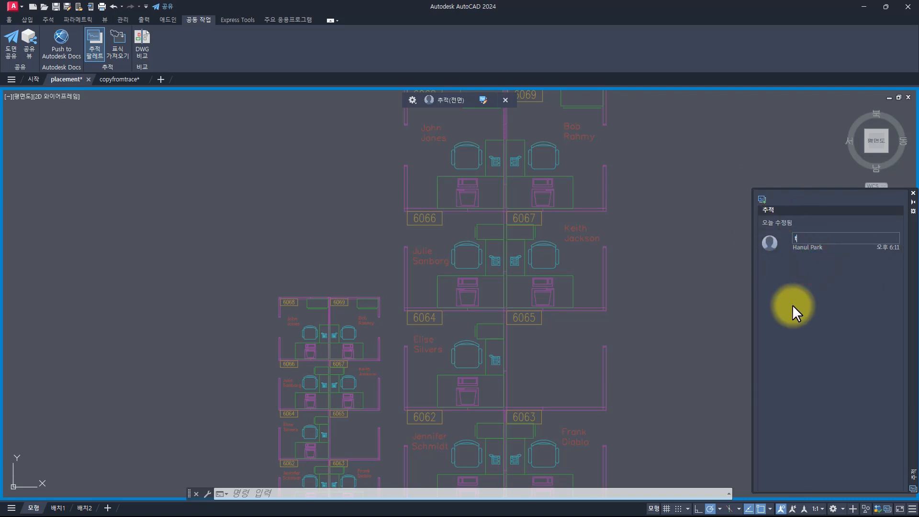
pyautogui.write('race test')
pyautogui.press('Return')
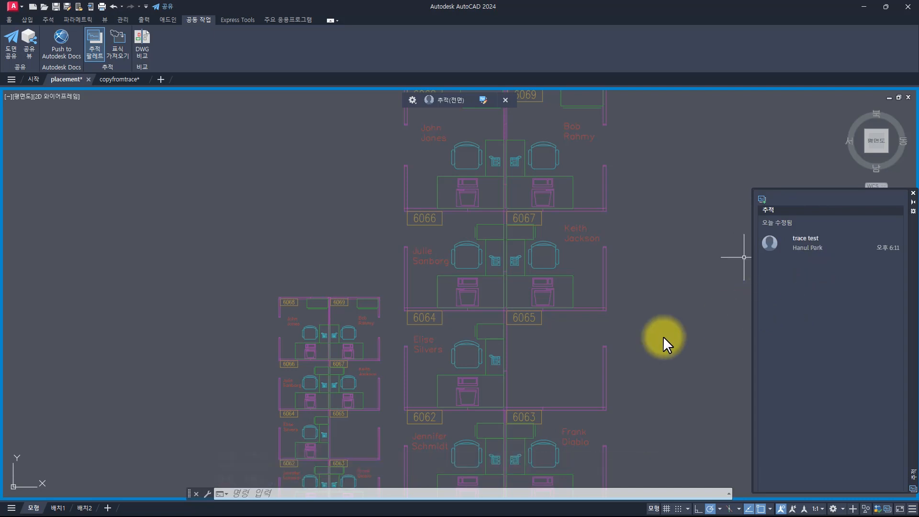
pyautogui.press('Escape')
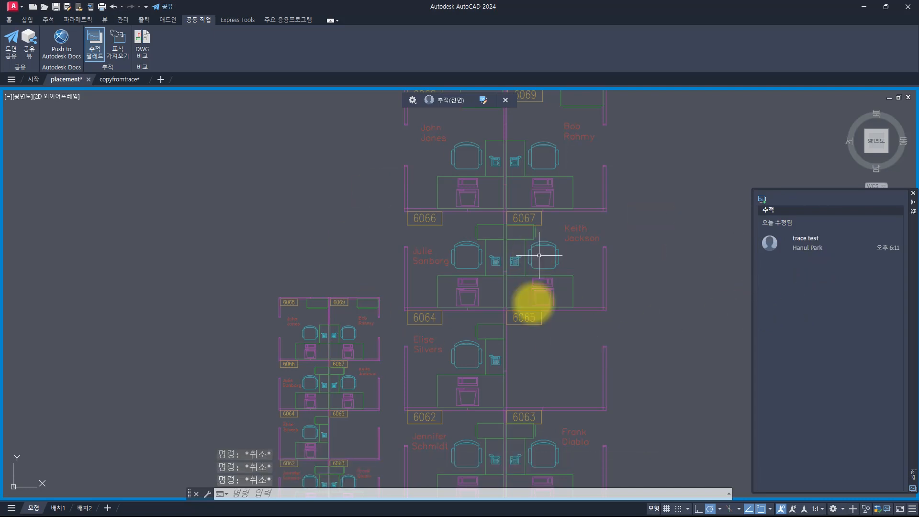
# Draw a nearly square rectangle in the active trace, in the empty area above and left of the smaller floor plan.
pyautogui.write('rec')
pyautogui.press('Return')
pyautogui.click(215, 161)
pyautogui.click(314, 257)
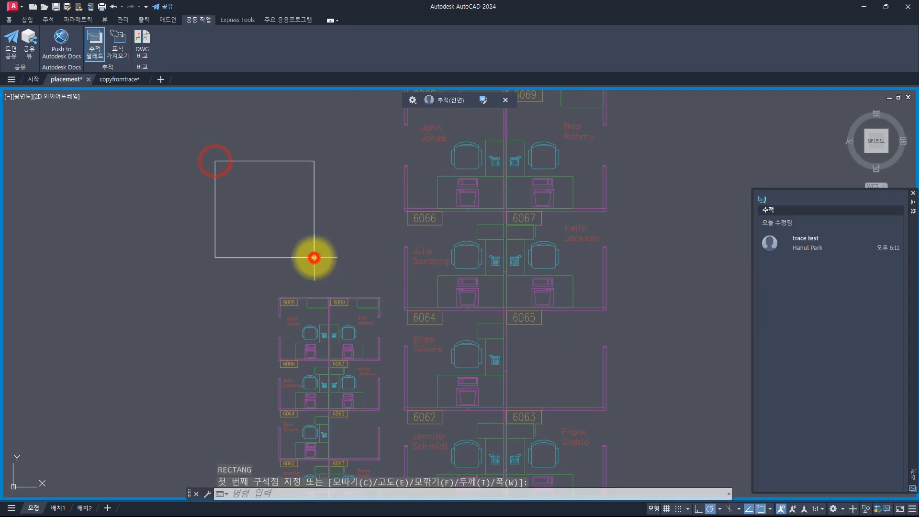
pyautogui.press('Escape')
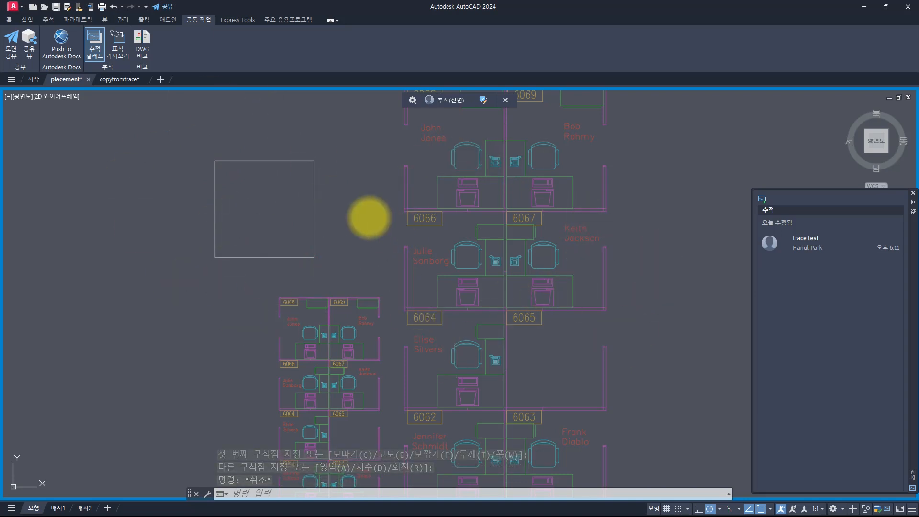
# Switch the active trace between its front and back views to compare how the trace and drawing appear, ending in front view.
pyautogui.press('Escape')
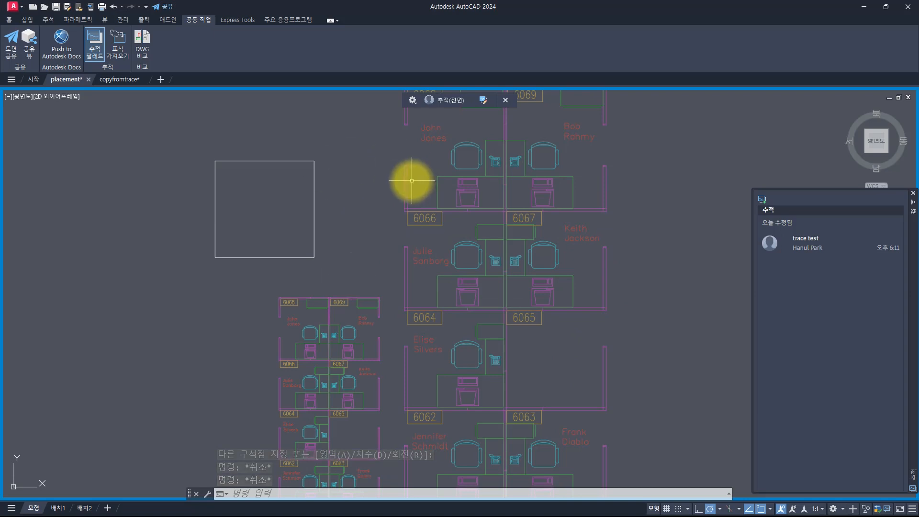
pyautogui.press('Escape')
pyautogui.press('Escape')
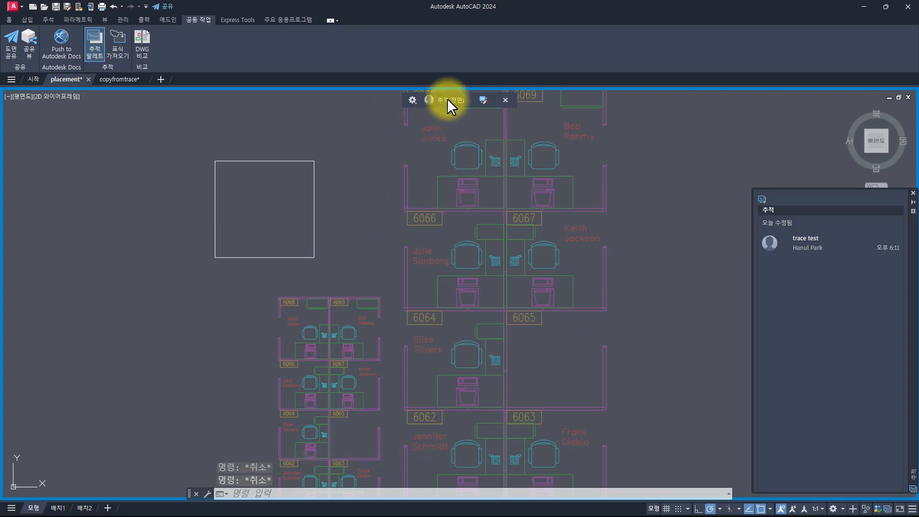
pyautogui.click(483, 99)
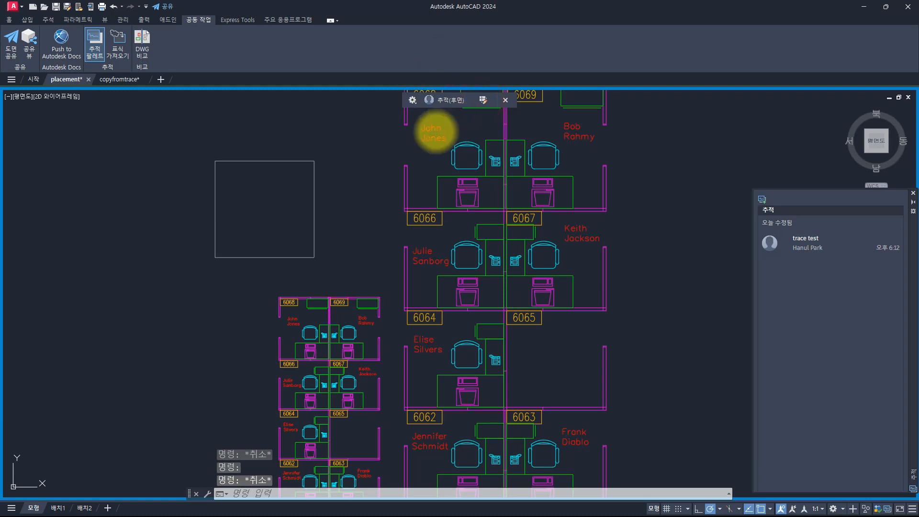
pyautogui.click(481, 97)
pyautogui.click(481, 97)
pyautogui.click(480, 96)
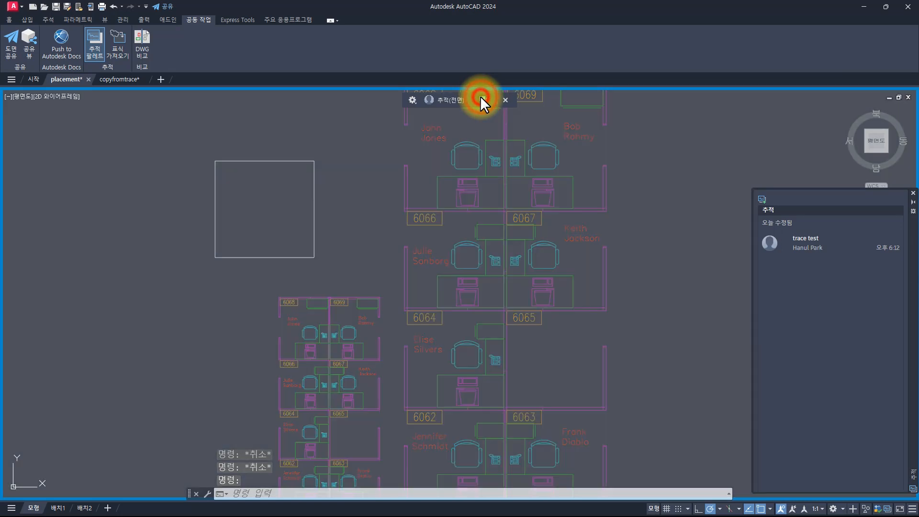
pyautogui.click(481, 96)
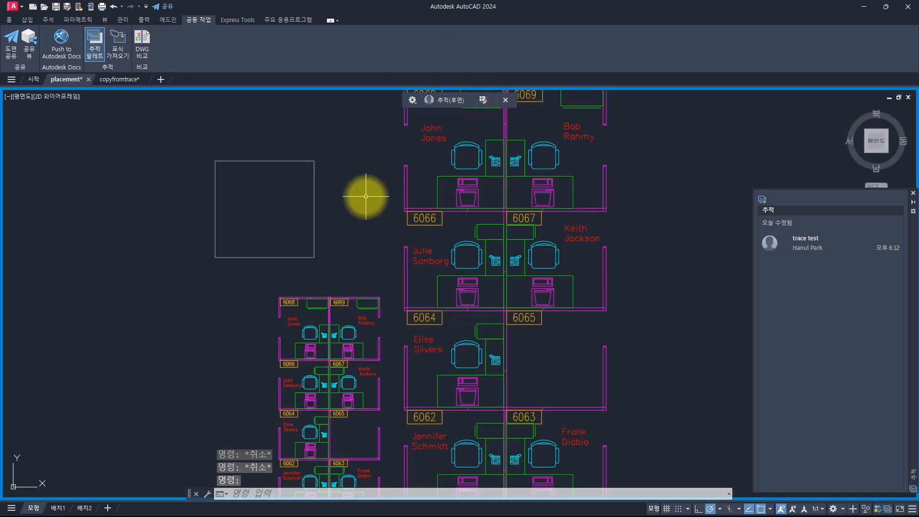
pyautogui.click(482, 97)
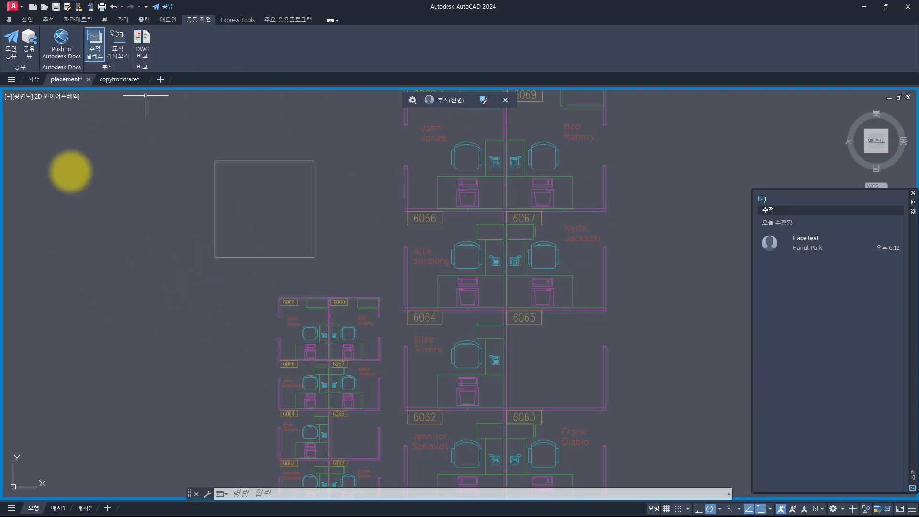
# Draw a second, larger rectangle in the trace, overlapping the lower-left corner of the first one.
pyautogui.write('rec')
pyautogui.press('Return')
pyautogui.click(75, 188)
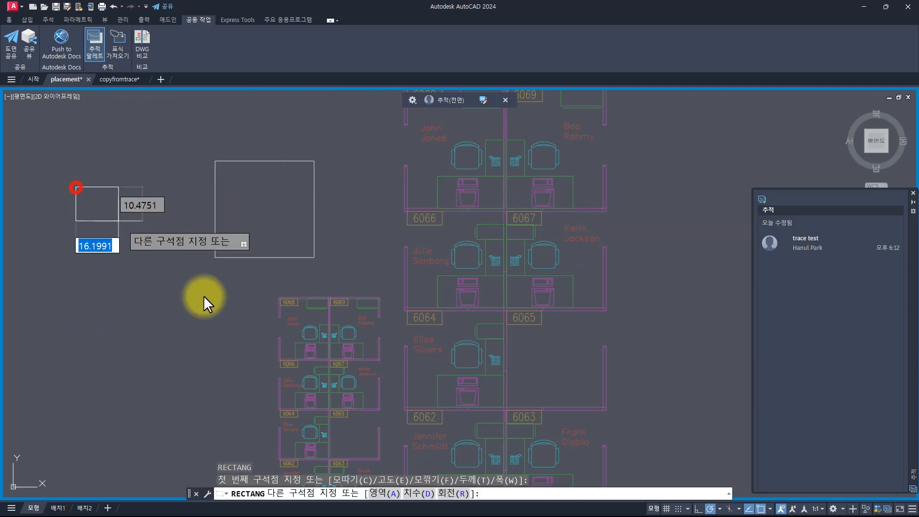
pyautogui.click(252, 344)
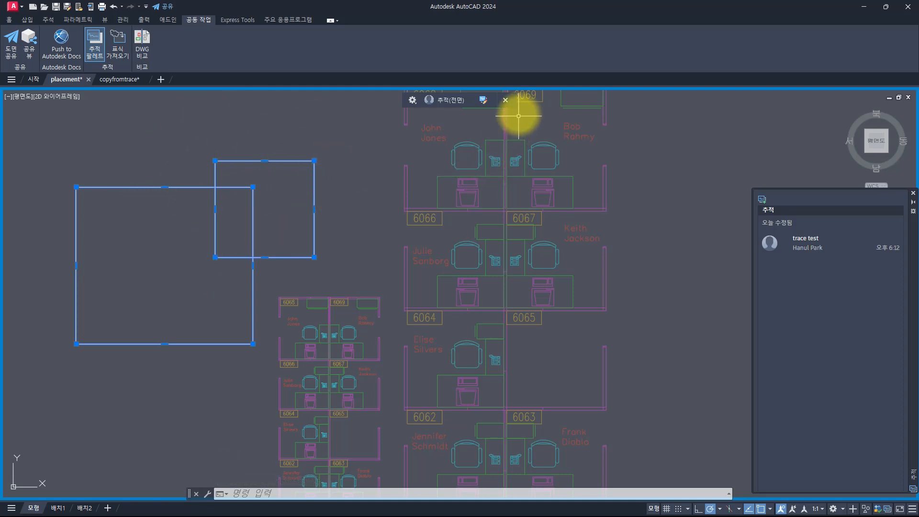
# Close the active trace to view the drawing alone and reopen the trace "trace test".
pyautogui.click(506, 100)
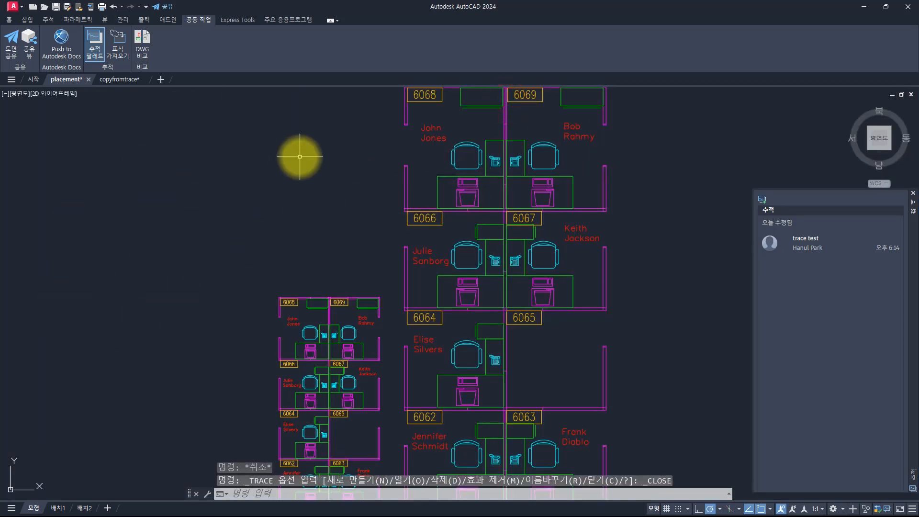
pyautogui.press('Escape')
pyautogui.press('Escape')
pyautogui.press('Escape')
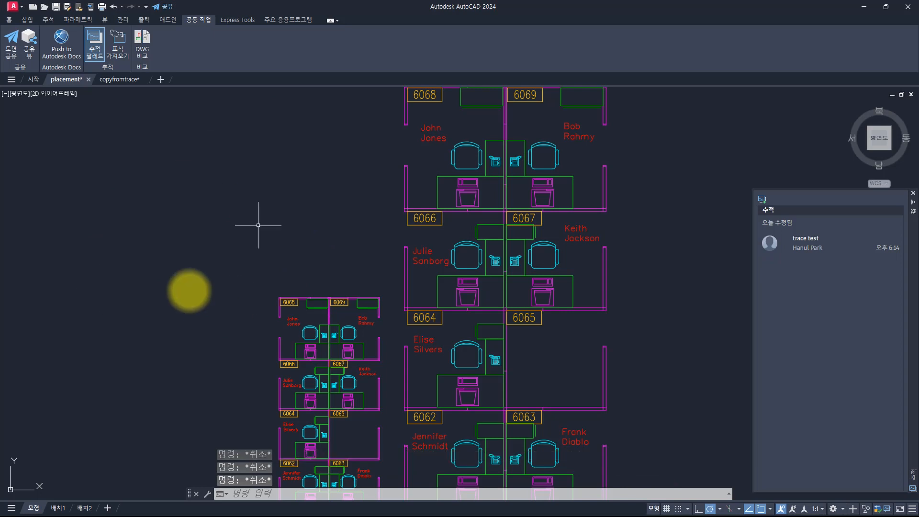
pyautogui.click(812, 244)
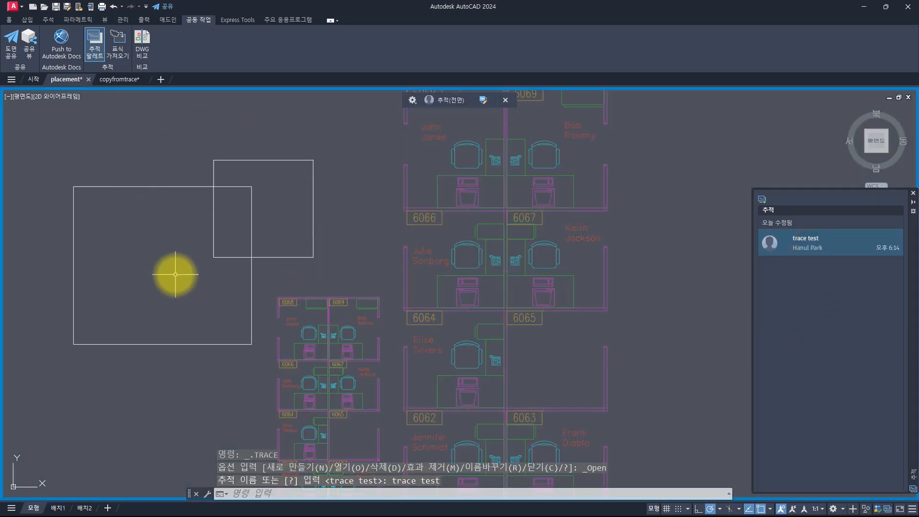
pyautogui.press('Escape')
pyautogui.press('Escape')
pyautogui.press('Escape')
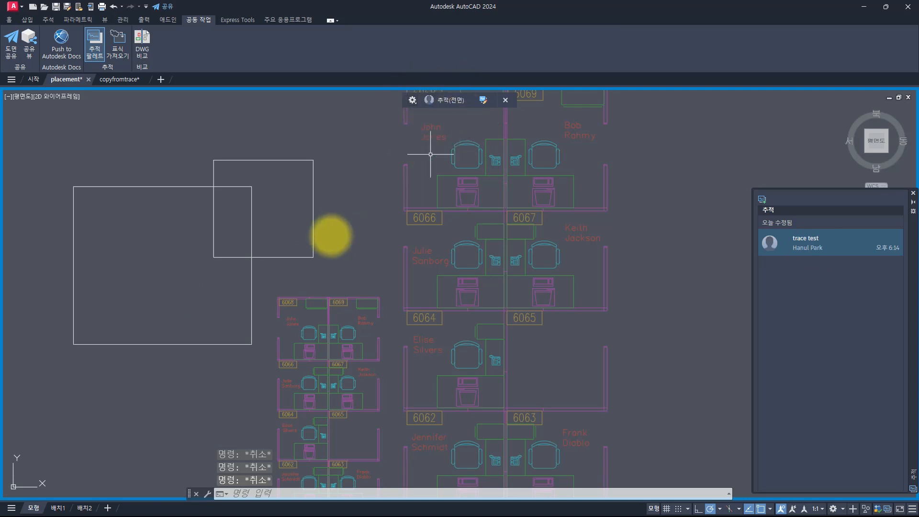
# Try to copy the upper workstations of the smaller floor plan while the trace is in front view.
pyautogui.click(379, 287)
pyautogui.click(298, 372)
pyautogui.write('co')
pyautogui.press('Return')
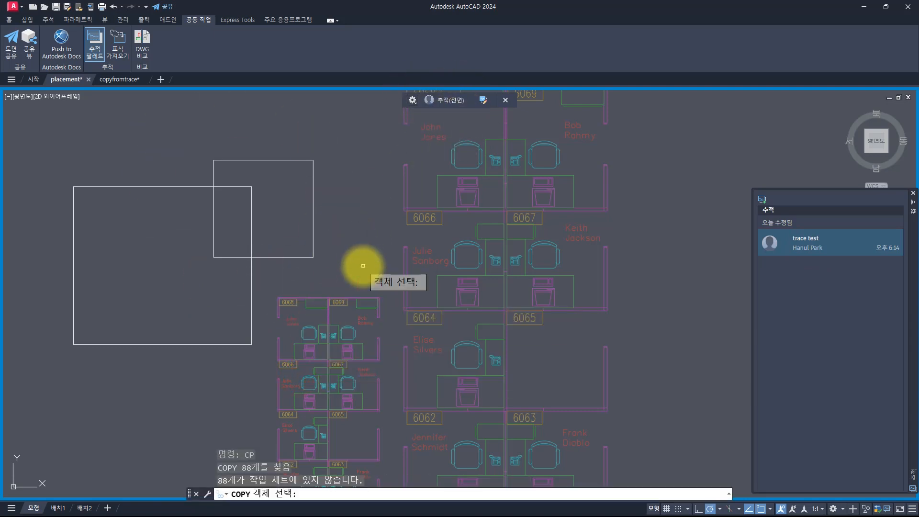
pyautogui.click(355, 279)
pyautogui.click(292, 353)
pyautogui.press('Escape')
pyautogui.press('Escape')
pyautogui.press('Escape')
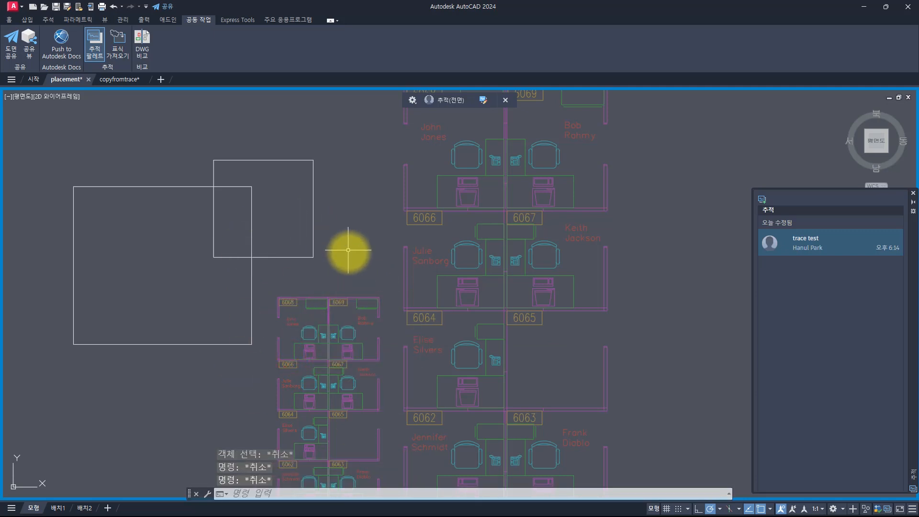
pyautogui.press('Escape')
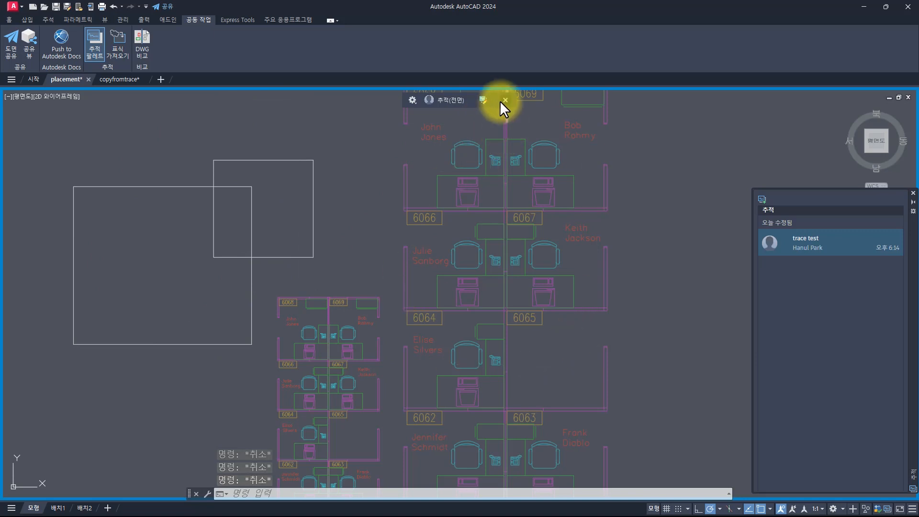
# In the trace's back view, test copying the smaller floor plan's upper workstations to a spot above it and undo the copy.
pyautogui.click(483, 99)
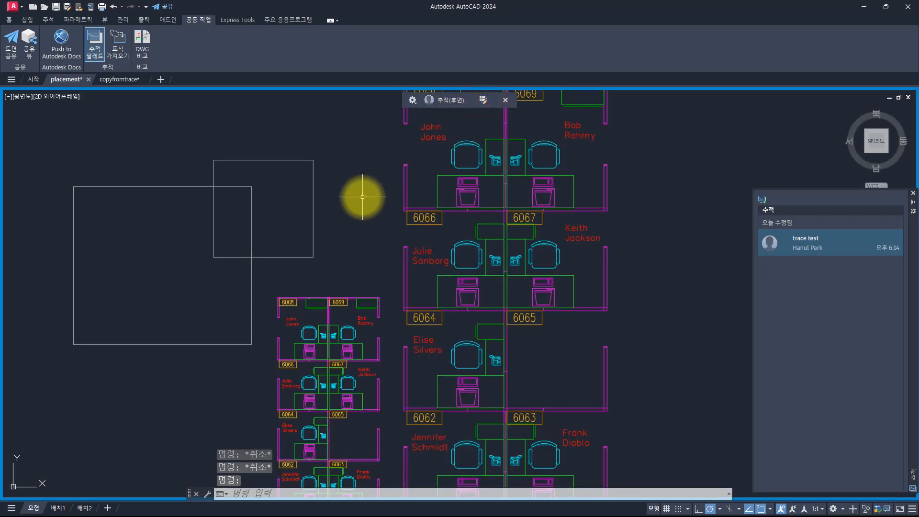
pyautogui.click(389, 285)
pyautogui.click(277, 393)
pyautogui.write('co')
pyautogui.press('space')
pyautogui.click(362, 270)
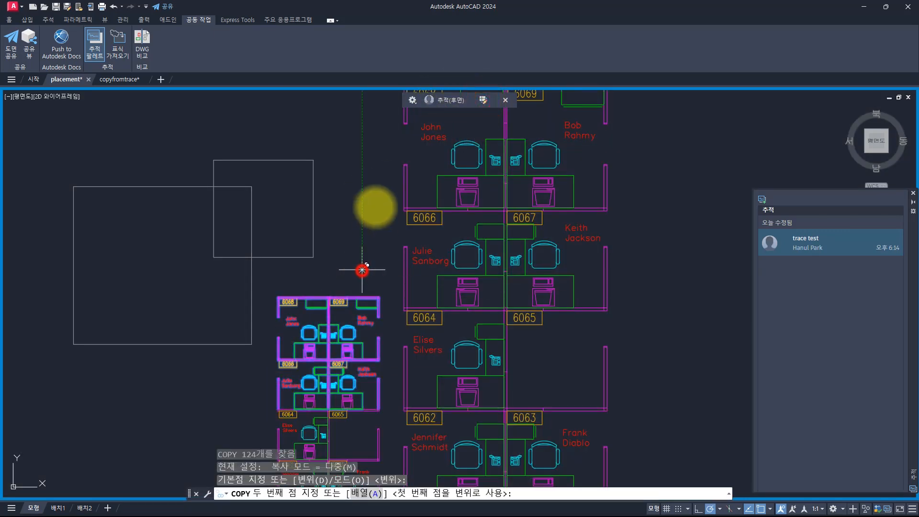
pyautogui.click(377, 156)
pyautogui.press('Escape')
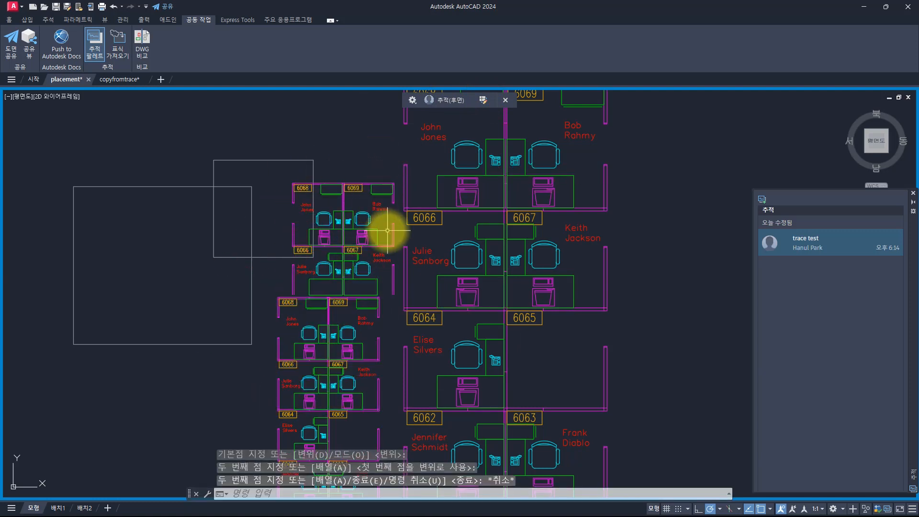
pyautogui.hotkey('ctrl', 'z')
pyautogui.press('Escape')
# Try to copy the two trace rectangles with the COPY command while in back view.
pyautogui.click(335, 176)
pyautogui.click(279, 231)
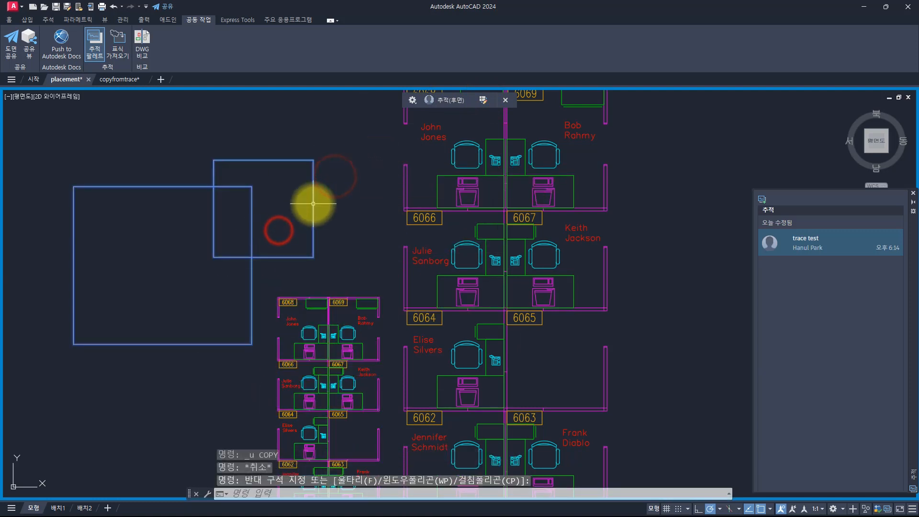
pyautogui.write('cp')
pyautogui.press('space')
pyautogui.click(288, 232)
pyautogui.click(202, 260)
pyautogui.click(293, 217)
pyautogui.press('Escape')
pyautogui.press('Escape')
pyautogui.press('Escape')
pyautogui.click(340, 129)
pyautogui.click(225, 266)
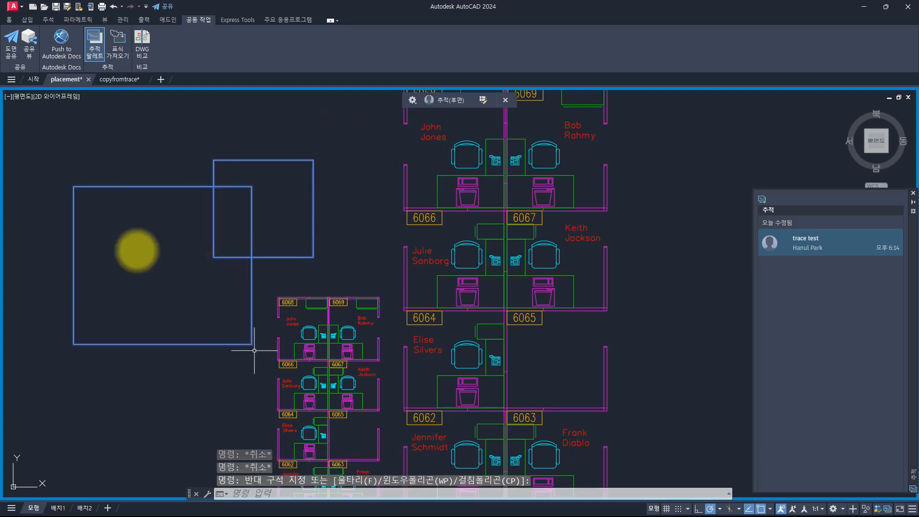
pyautogui.press('Escape')
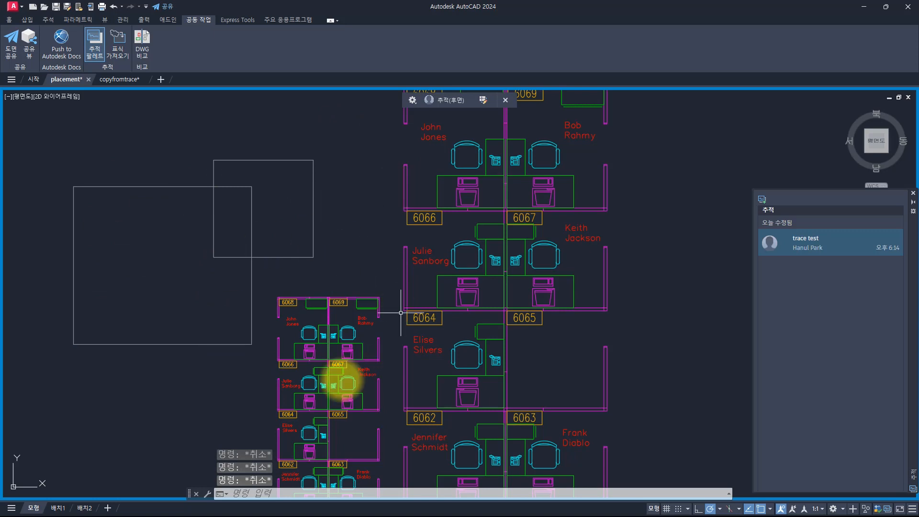
# In back view, copy the larger plan's workstations around labels 6066 and 6067 to the clipboard and preview pasting them without placing them.
pyautogui.click(593, 156)
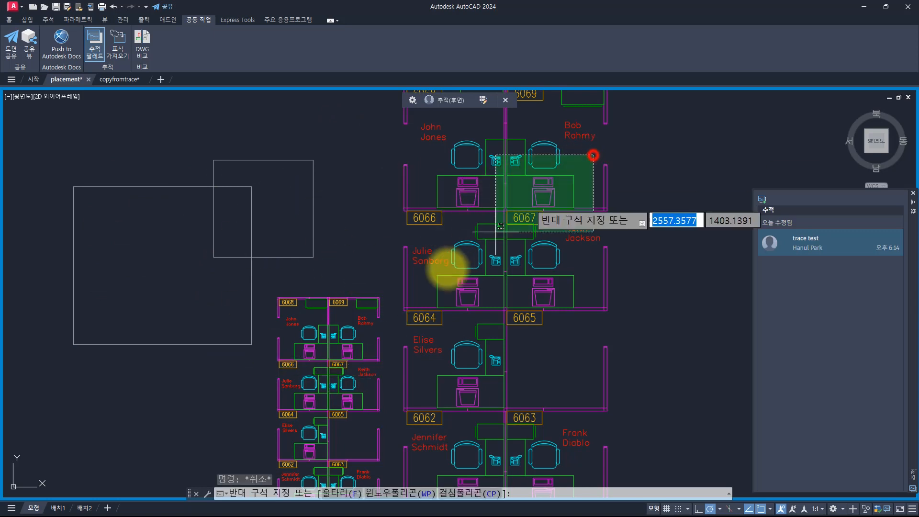
pyautogui.click(435, 276)
pyautogui.hotkey('ctrl', 'c')
pyautogui.hotkey('ctrl', 'v')
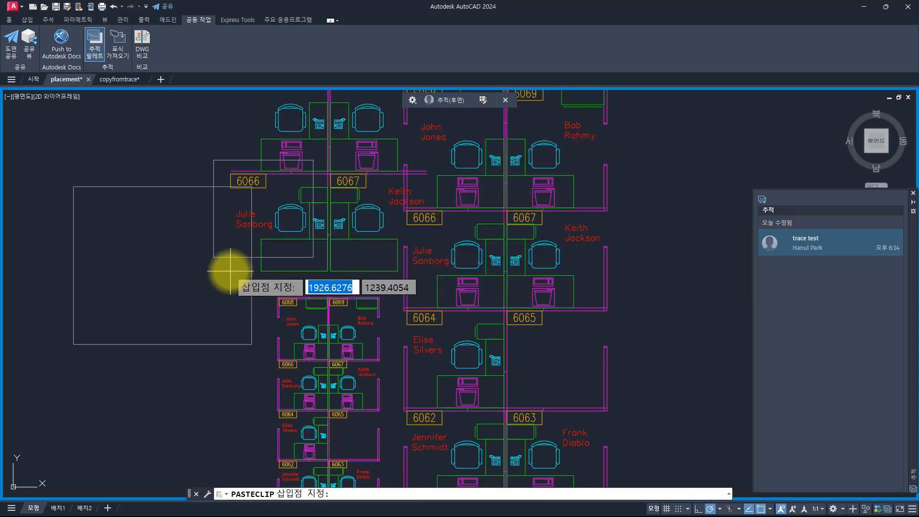
pyautogui.press('Escape')
pyautogui.press('Escape')
pyautogui.press('Escape')
pyautogui.press('Escape')
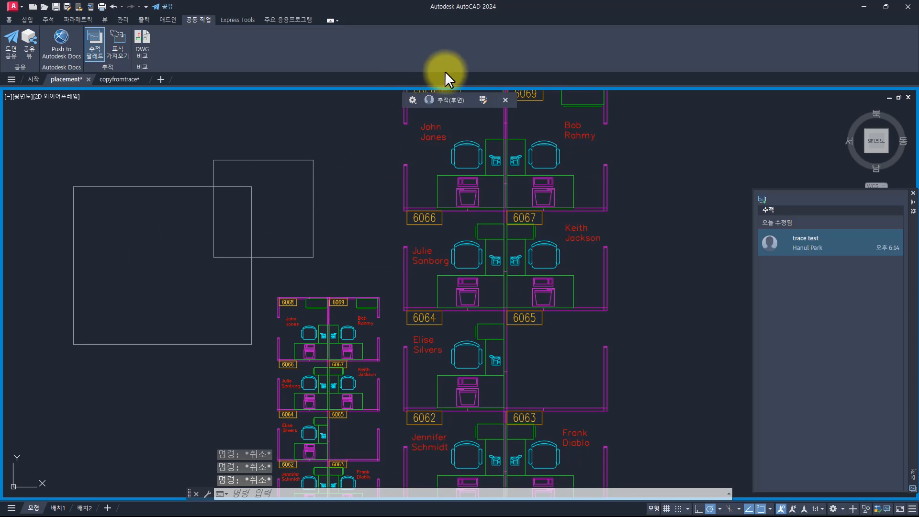
# Copy the upper desks and label 6067 of the larger plan to the clipboard and cancel the paste in back view.
pyautogui.click(568, 145)
pyautogui.click(383, 230)
pyautogui.hotkey('ctrl', 'c')
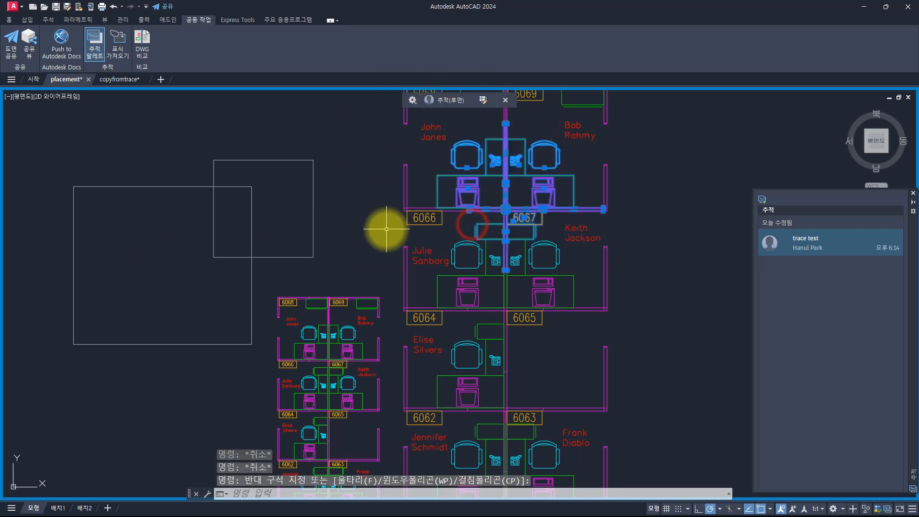
pyautogui.hotkey('ctrl', 'v')
pyautogui.press('Escape')
pyautogui.press('Escape')
pyautogui.press('Escape')
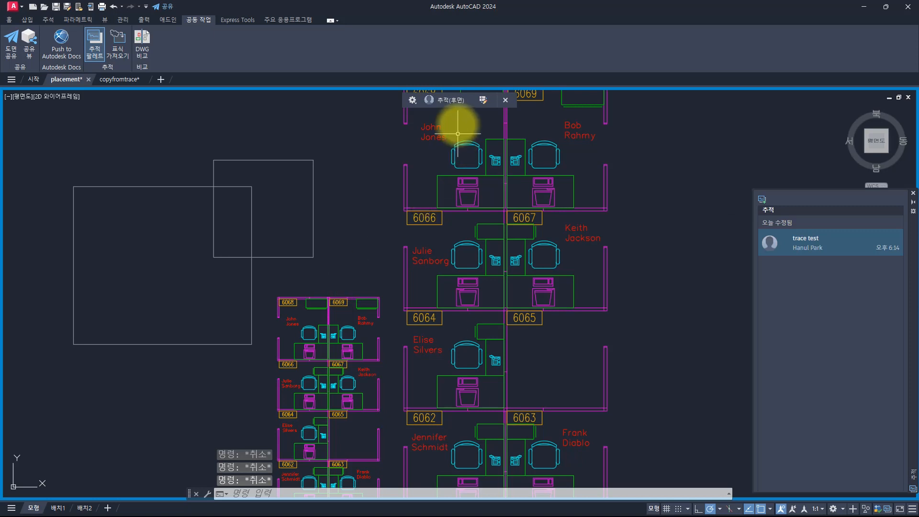
# Switch the trace to front view and try to copy and paste its two rectangles through the clipboard.
pyautogui.click(482, 100)
pyautogui.click(345, 139)
pyautogui.click(215, 251)
pyautogui.hotkey('ctrl', 'c')
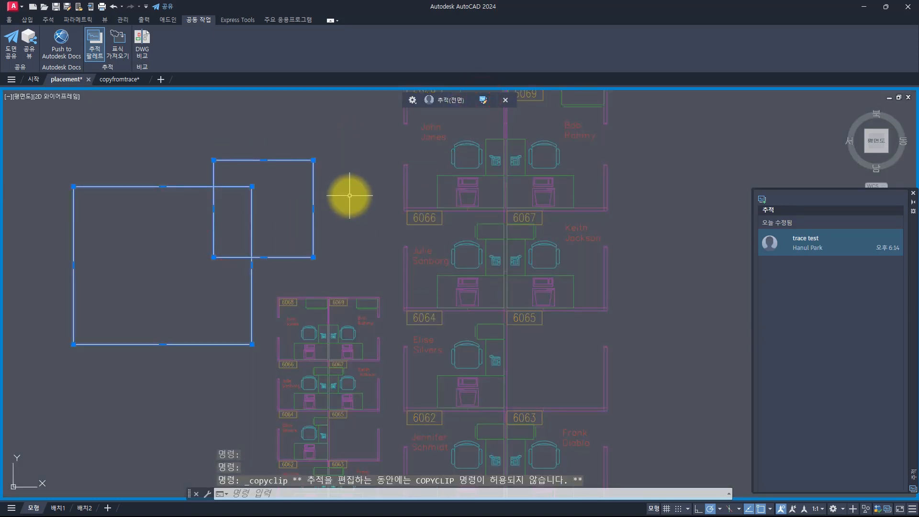
pyautogui.hotkey('ctrl', 'v')
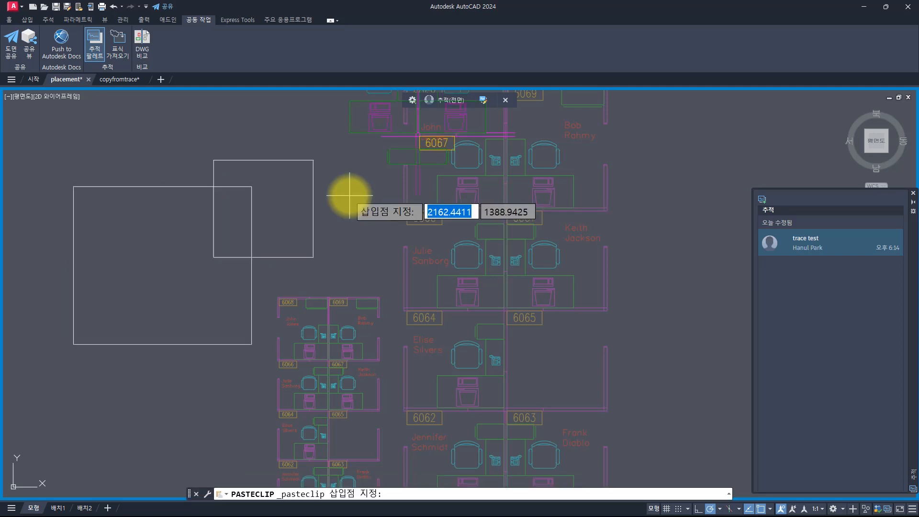
pyautogui.press('Escape')
# Show the trace in back view and return it to front view to review which objects are editable.
pyautogui.click(484, 101)
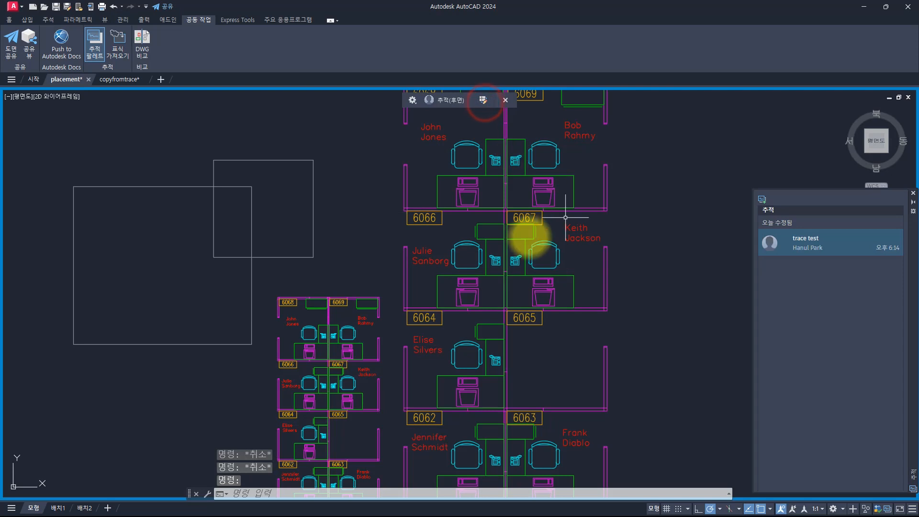
pyautogui.click(483, 100)
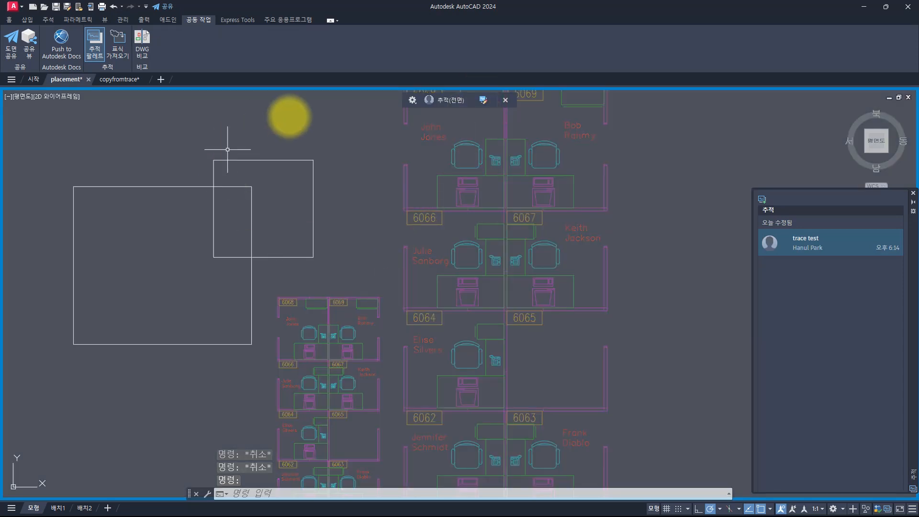
pyautogui.press('Escape')
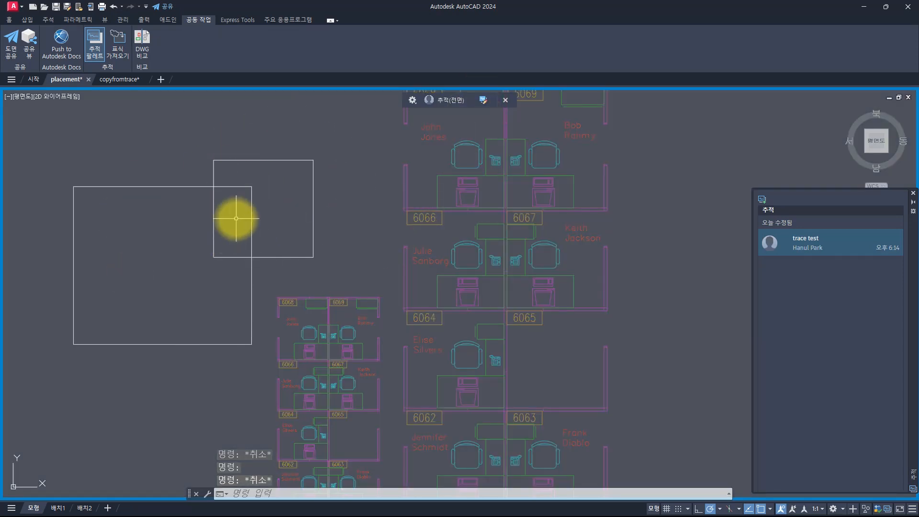
# Copy the larger plan's upper-right workstation in back view and paste it into the trace in front view, beside the plan's right edge.
pyautogui.click(483, 100)
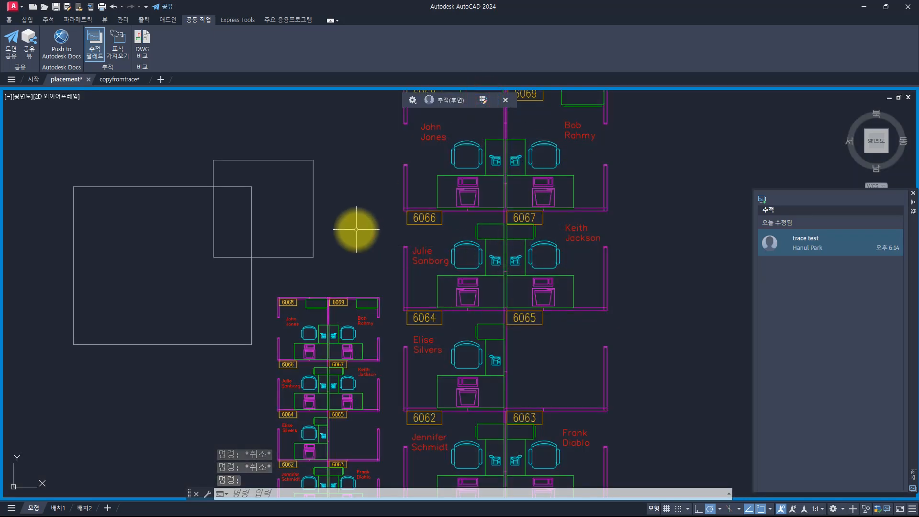
pyautogui.click(583, 121)
pyautogui.click(518, 187)
pyautogui.hotkey('ctrl', 'c')
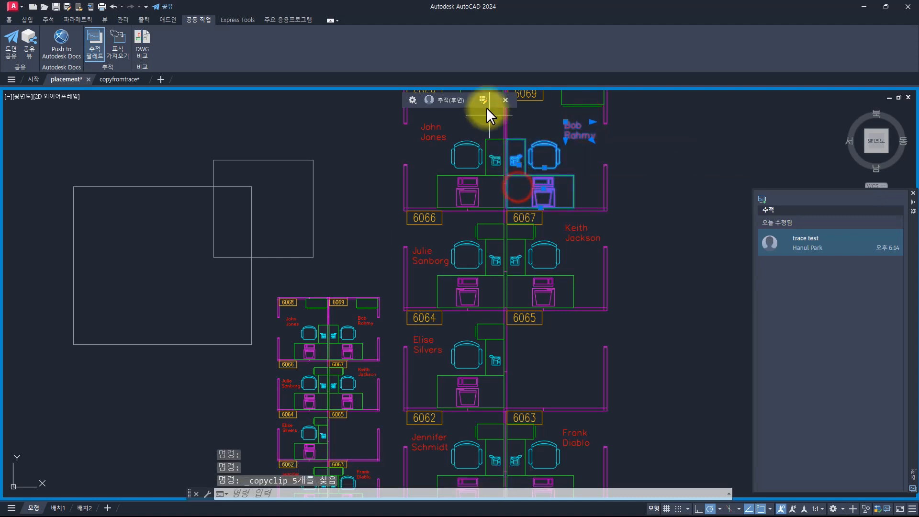
pyautogui.click(486, 102)
pyautogui.hotkey('ctrl', 'v')
pyautogui.click(630, 255)
pyautogui.press('Escape')
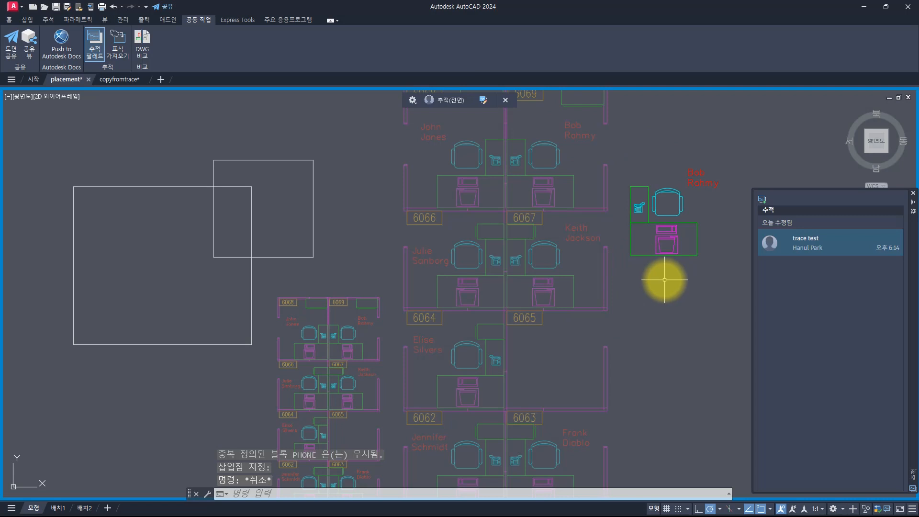
pyautogui.click(712, 286)
pyautogui.click(634, 147)
pyautogui.press('Escape')
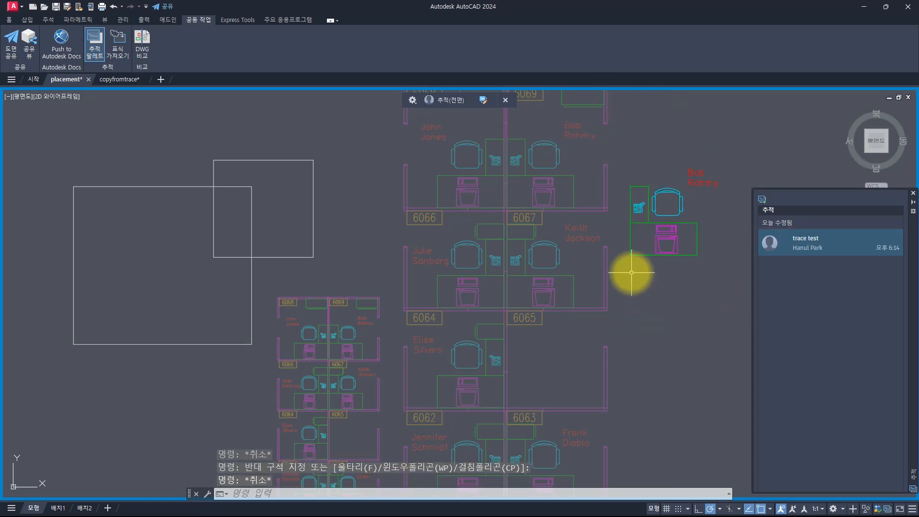
# Close the active trace to view the plain drawing and reopen the trace named trace test in front view.
pyautogui.click(505, 100)
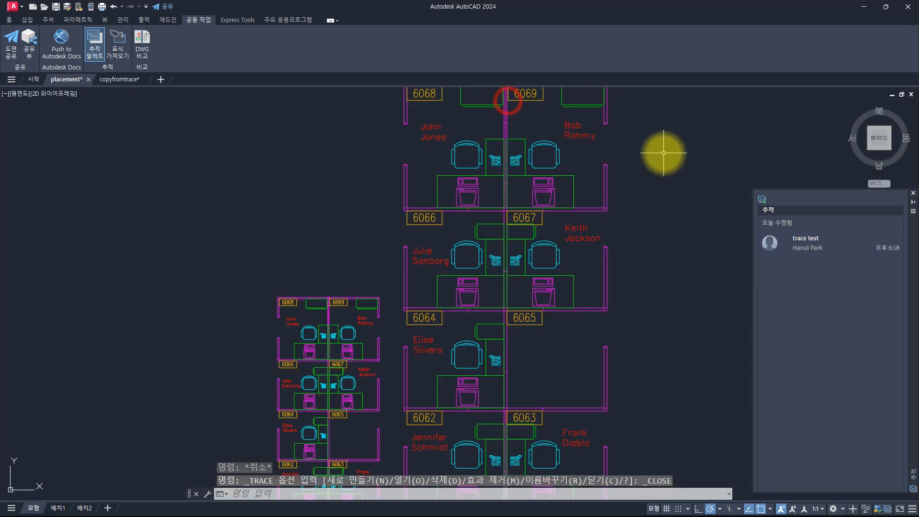
pyautogui.click(808, 250)
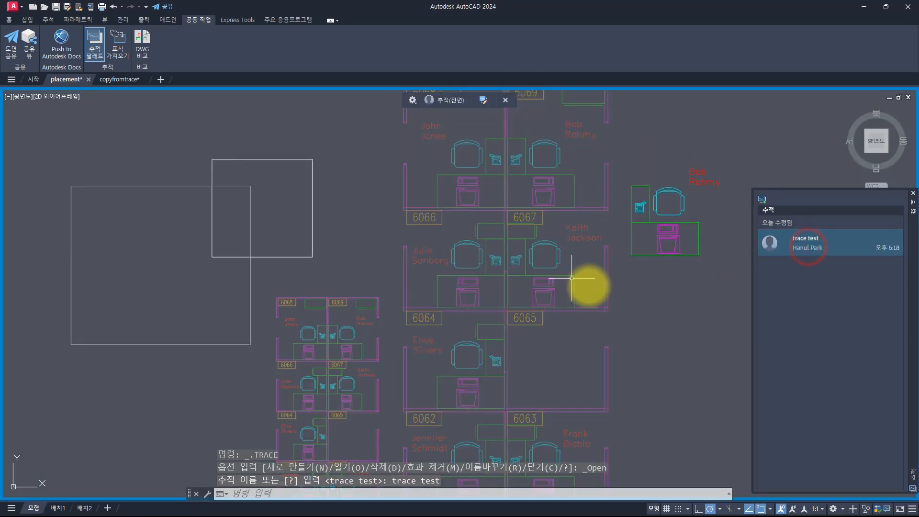
pyautogui.press('Escape')
pyautogui.press('Escape')
pyautogui.press('Escape')
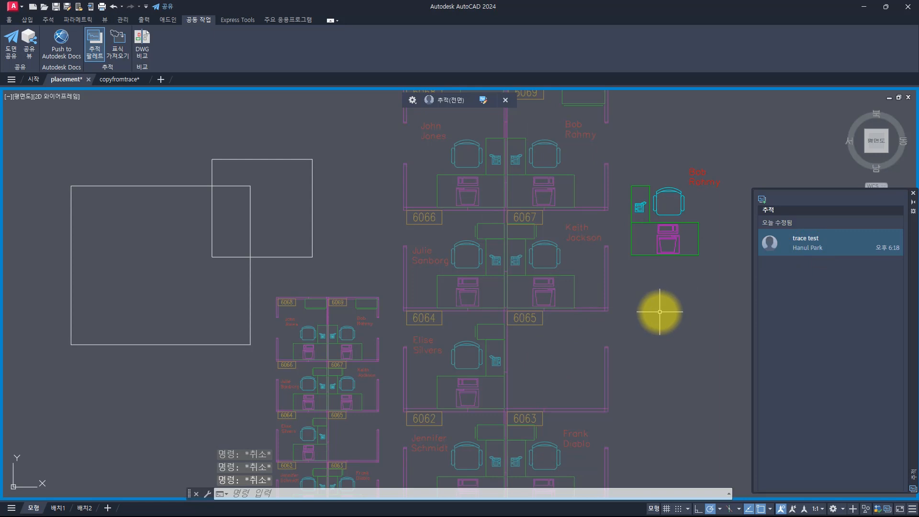
pyautogui.click(715, 314)
pyautogui.click(634, 154)
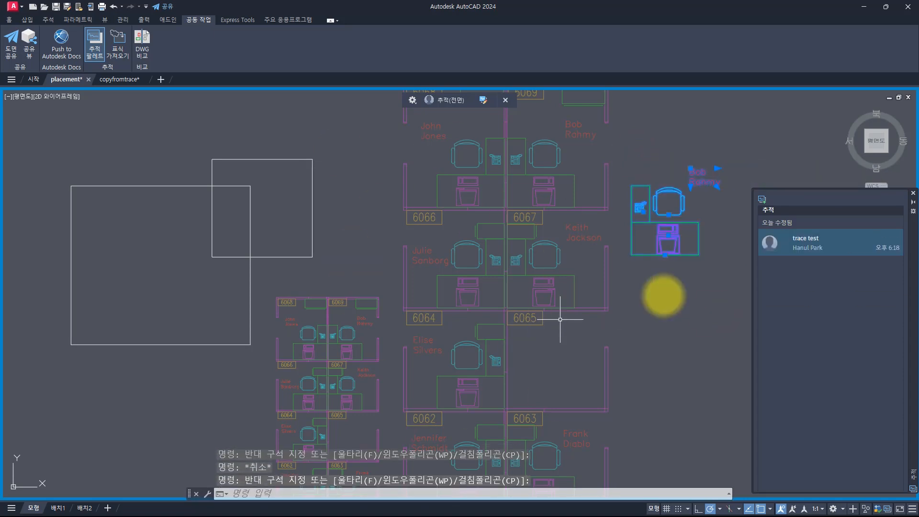
pyautogui.press('Escape')
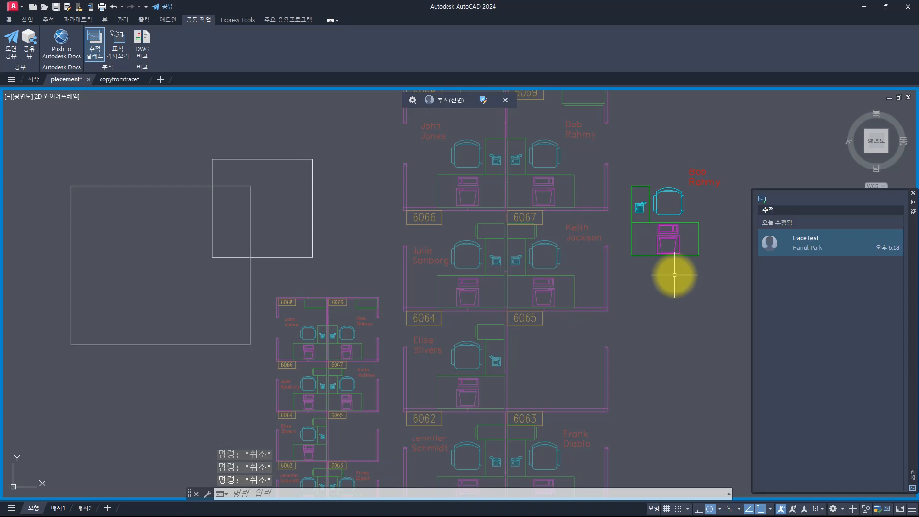
pyautogui.write('copyf')
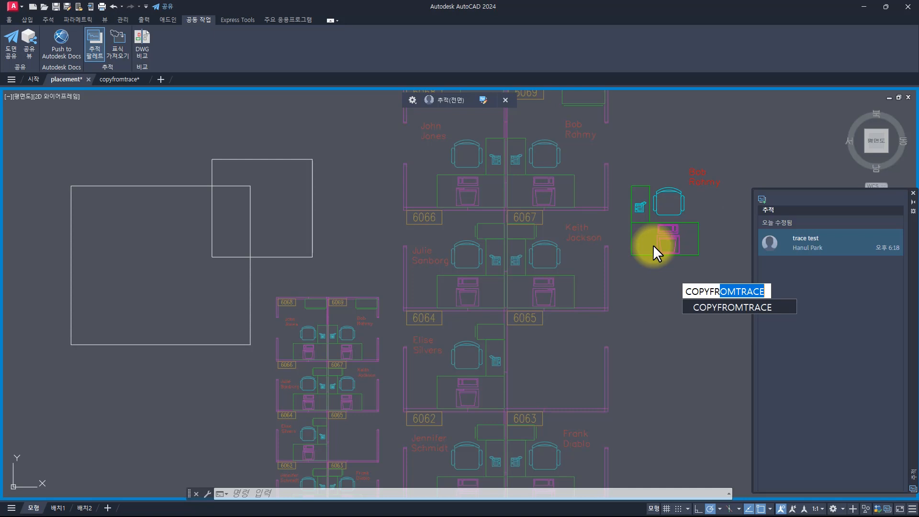
pyautogui.press('Escape')
pyautogui.press('Escape')
pyautogui.press('Escape')
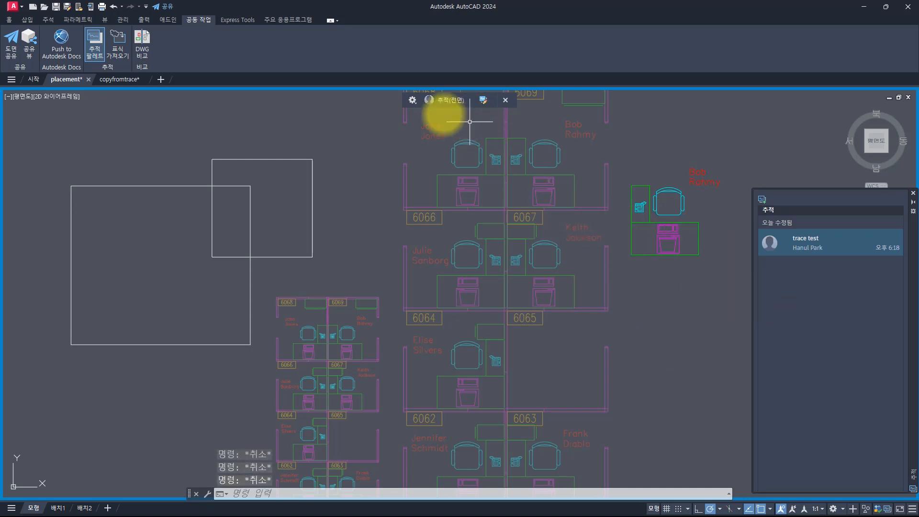
# Switch the trace to back view and copy its pasted workstation beside the larger plan into the drawing with COPYFROMTRACE.
pyautogui.click(479, 99)
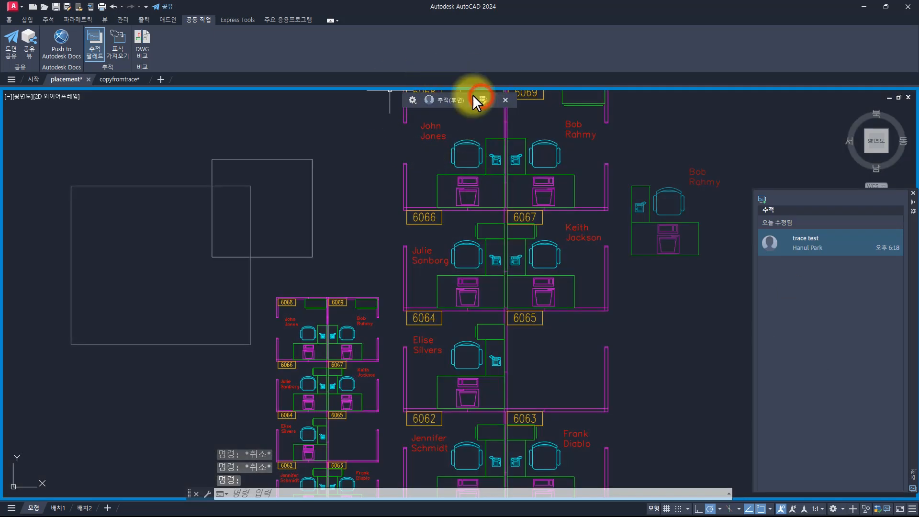
pyautogui.write('COPYFROMTRACE')
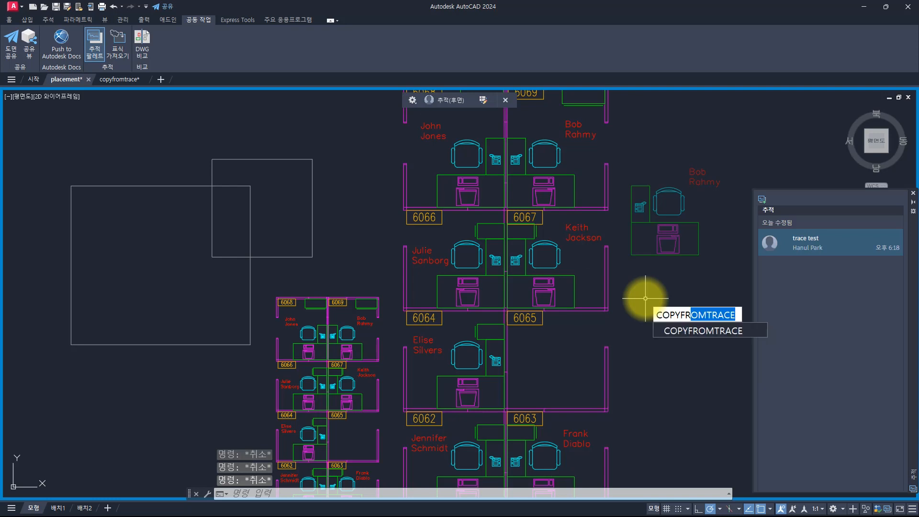
pyautogui.press('Return')
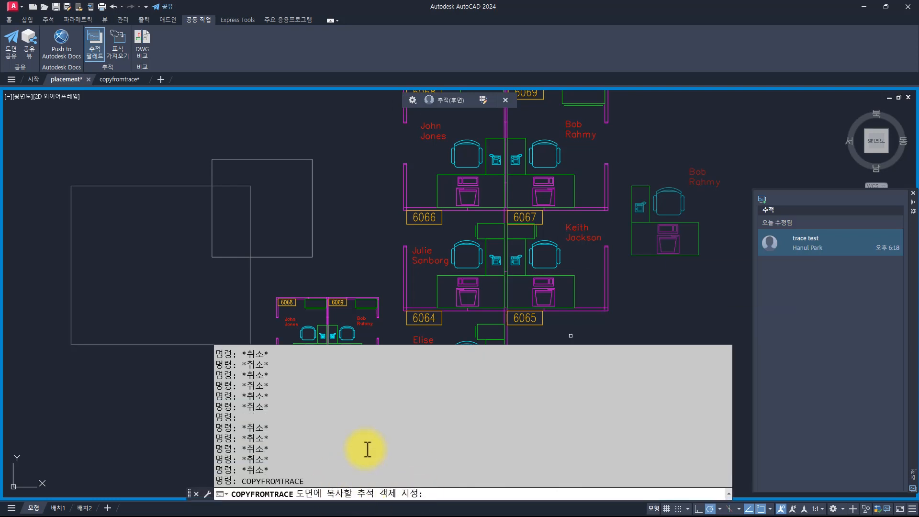
pyautogui.click(714, 319)
pyautogui.click(638, 144)
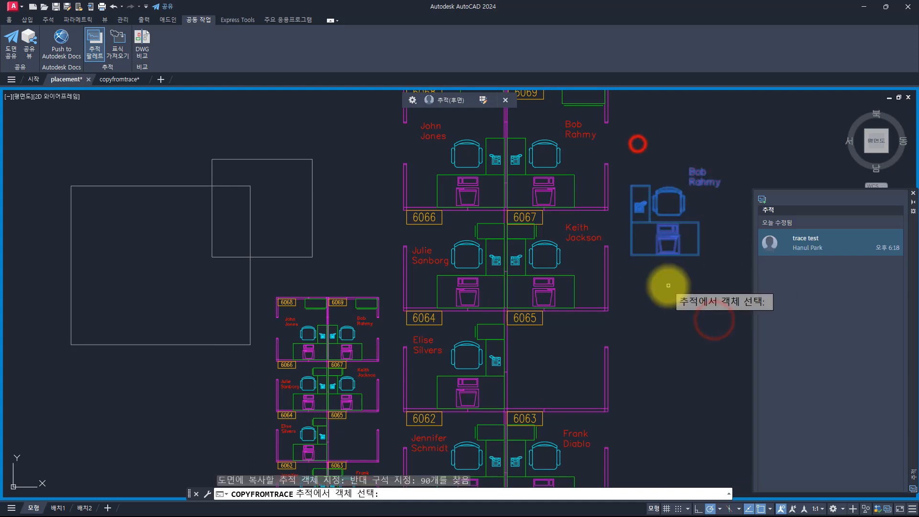
pyautogui.click(623, 146)
pyautogui.click(727, 291)
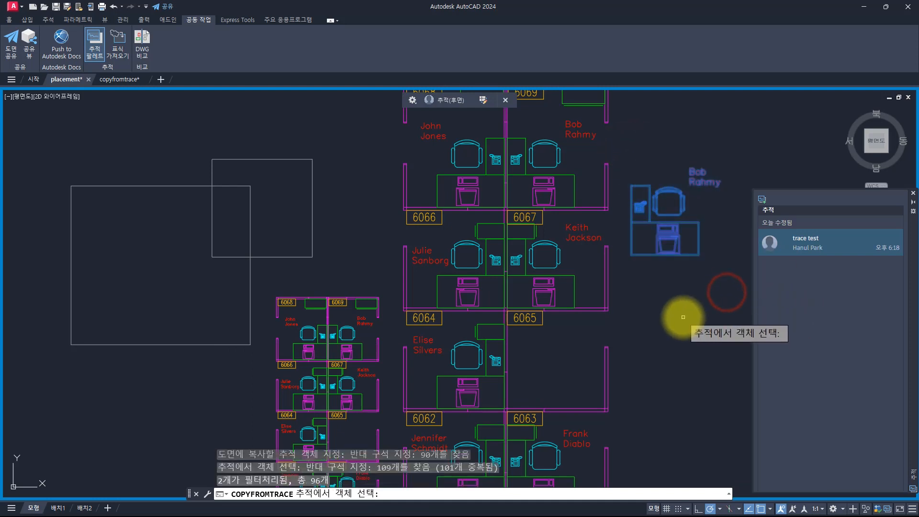
pyautogui.press('Return')
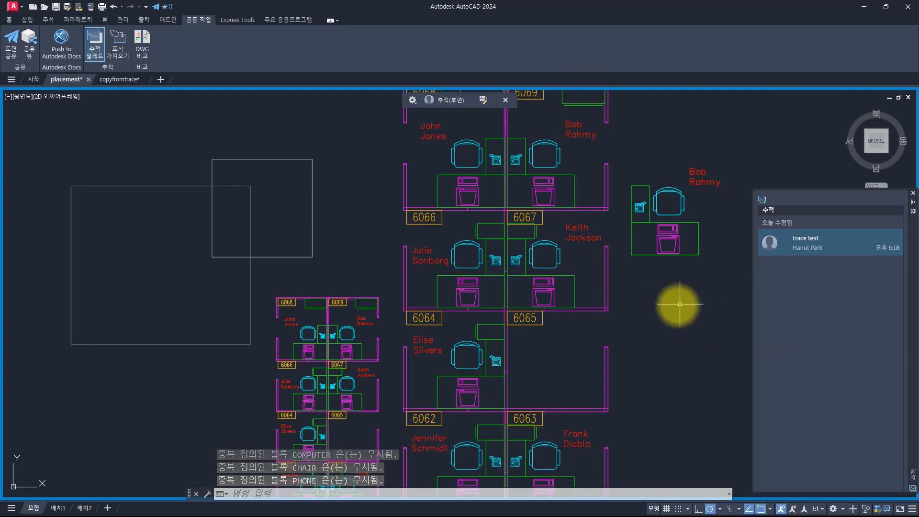
pyautogui.press('Escape')
pyautogui.click(656, 225)
pyautogui.click(635, 258)
pyautogui.press('Escape')
pyautogui.press('Escape')
pyautogui.press('Escape')
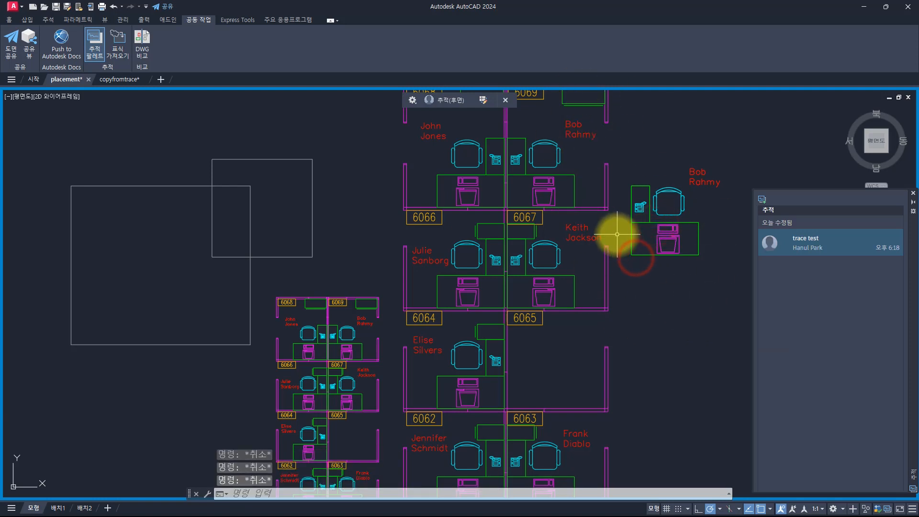
pyautogui.write('COPYFROMTRACE')
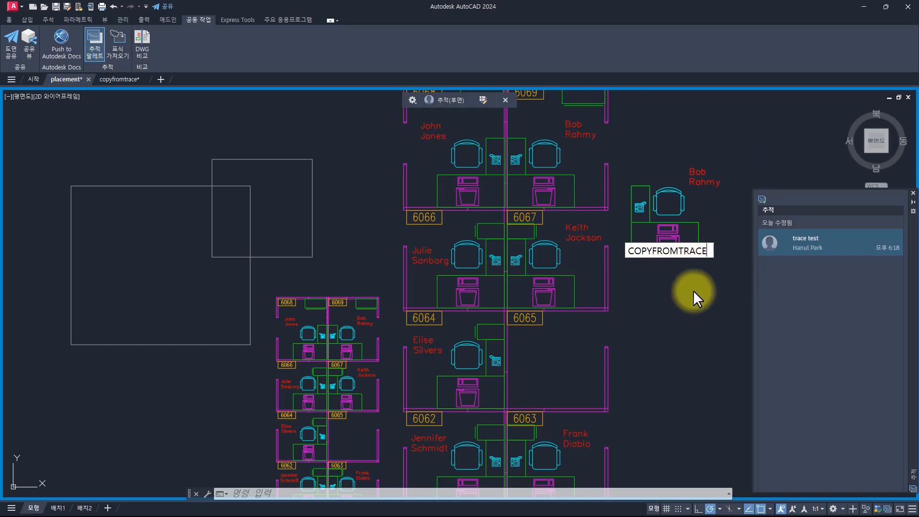
pyautogui.press('Escape')
pyautogui.press('Escape')
pyautogui.press('Escape')
# Switch the trace to front view and move its workstation straight down, directly below the copy in the drawing.
pyautogui.click(483, 100)
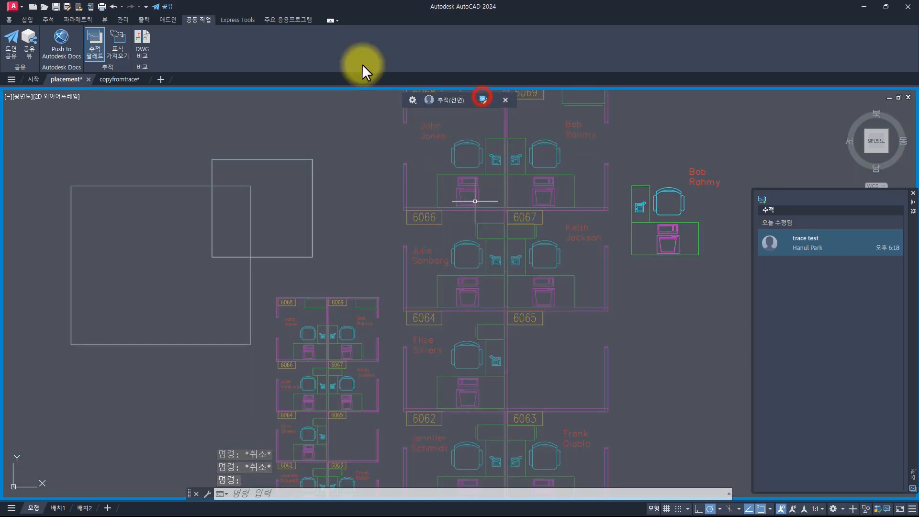
pyautogui.click(608, 128)
pyautogui.click(746, 296)
pyautogui.write('m')
pyautogui.press('Return')
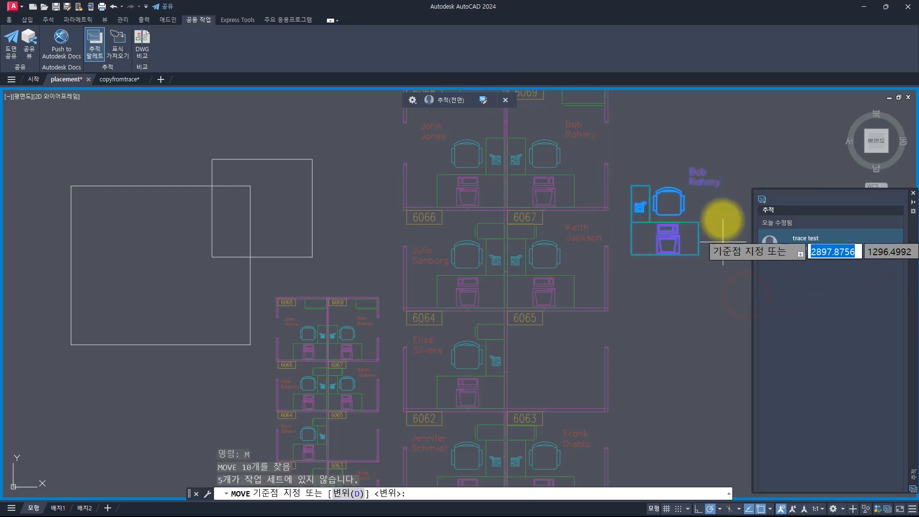
pyautogui.click(722, 220)
pyautogui.press('Escape')
pyautogui.press('Escape')
pyautogui.press('Escape')
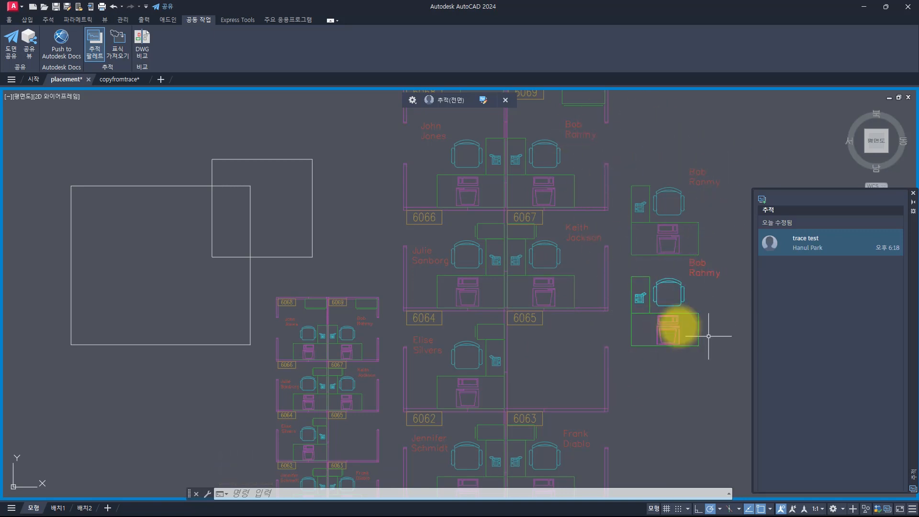
pyautogui.press('Escape')
pyautogui.press('Escape')
pyautogui.press('Escape')
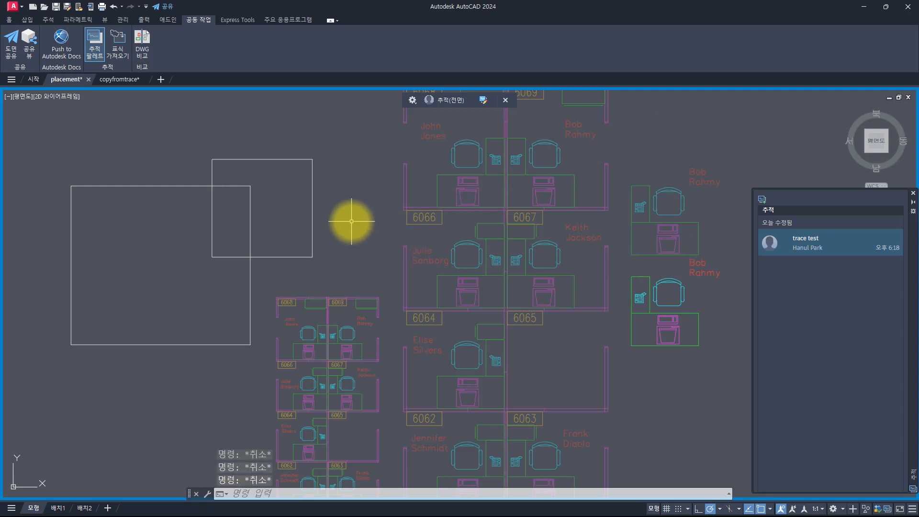
# Try to run COPYFROMTRACE in front view and read its response in the command history.
pyautogui.write('p')
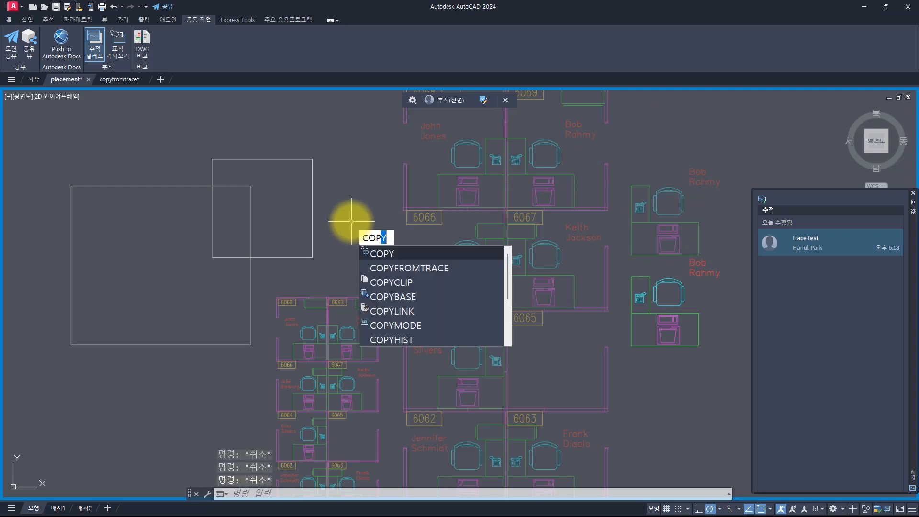
pyautogui.press('Down')
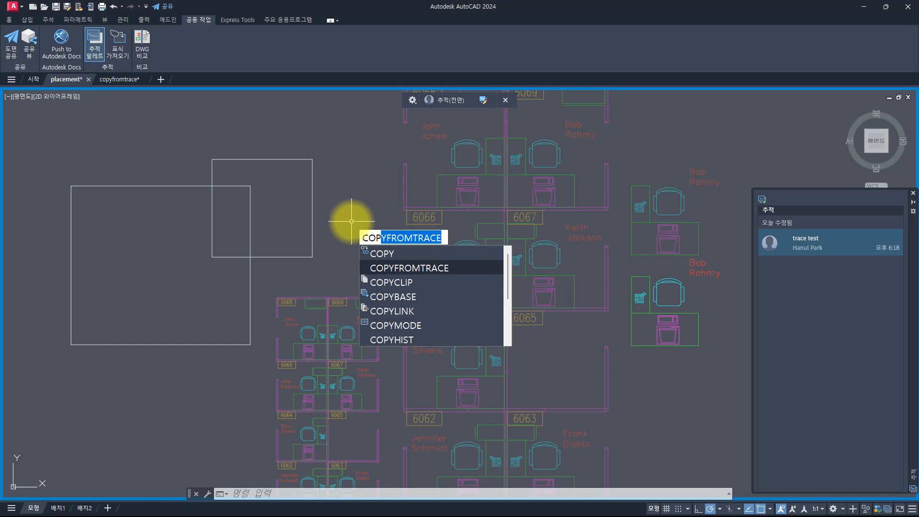
pyautogui.press('Return')
pyautogui.press('F2')
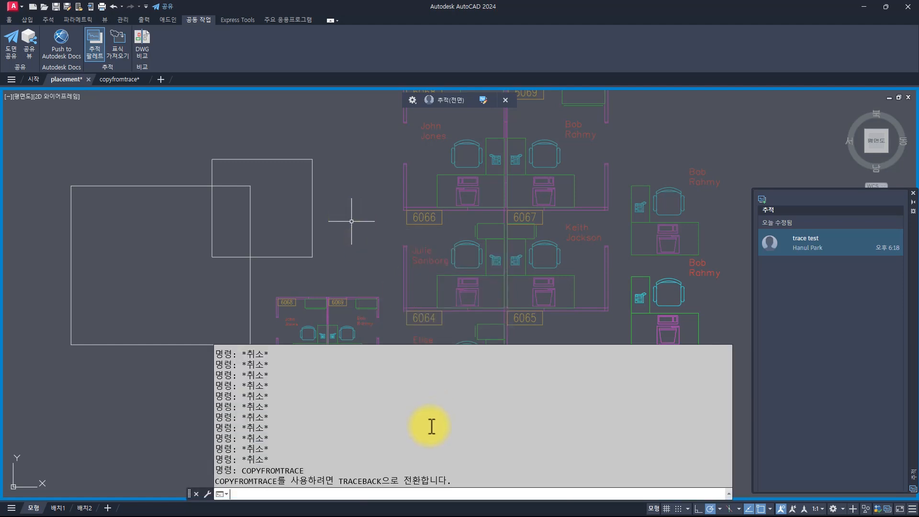
pyautogui.moveTo(456, 479); pyautogui.dragTo(190, 466)
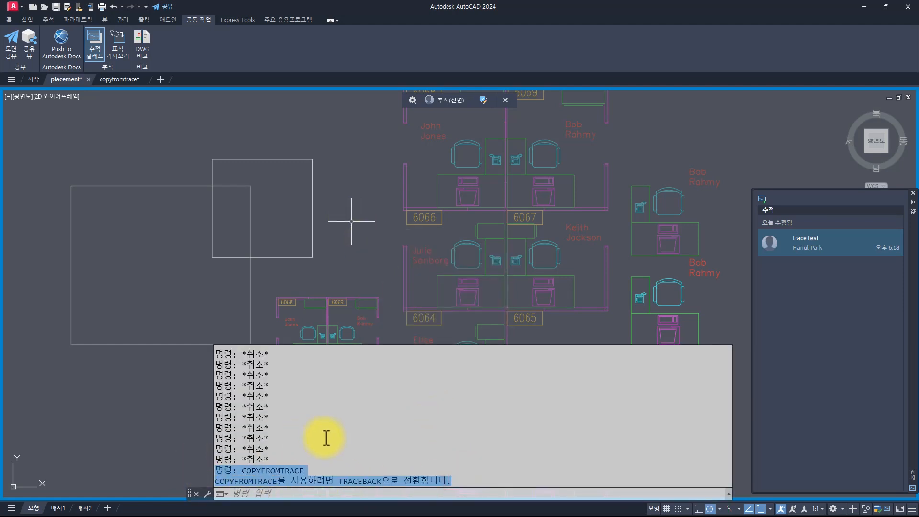
pyautogui.click(335, 464)
pyautogui.moveTo(334, 480); pyautogui.dragTo(481, 480)
pyautogui.click(400, 233)
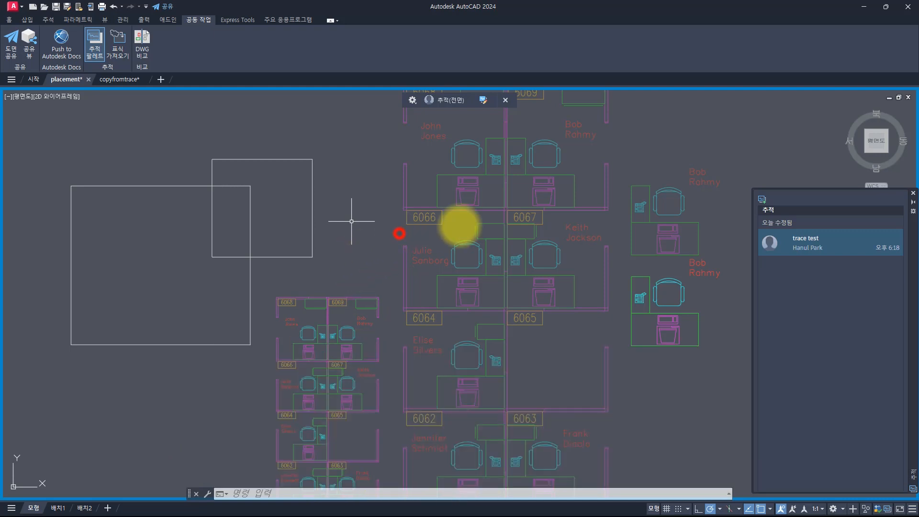
# Switch the trace to back view and close it to return to the drawing.
pyautogui.click(480, 100)
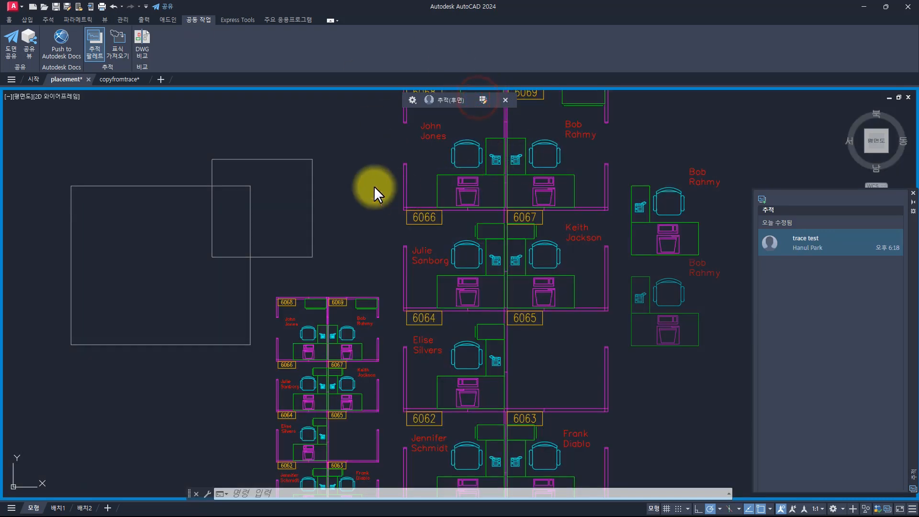
pyautogui.press('Escape')
pyautogui.press('Escape')
pyautogui.press('Escape')
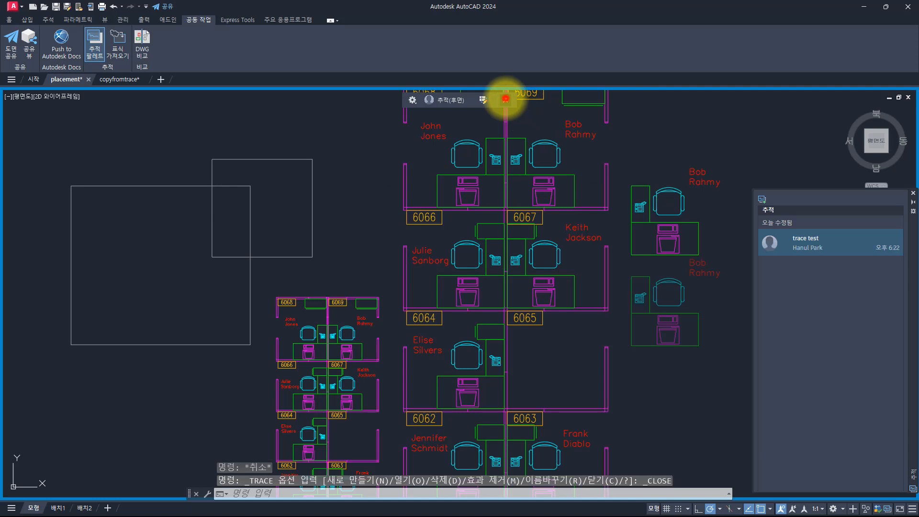
pyautogui.click(505, 99)
pyautogui.press('Escape')
pyautogui.press('Escape')
pyautogui.press('Escape')
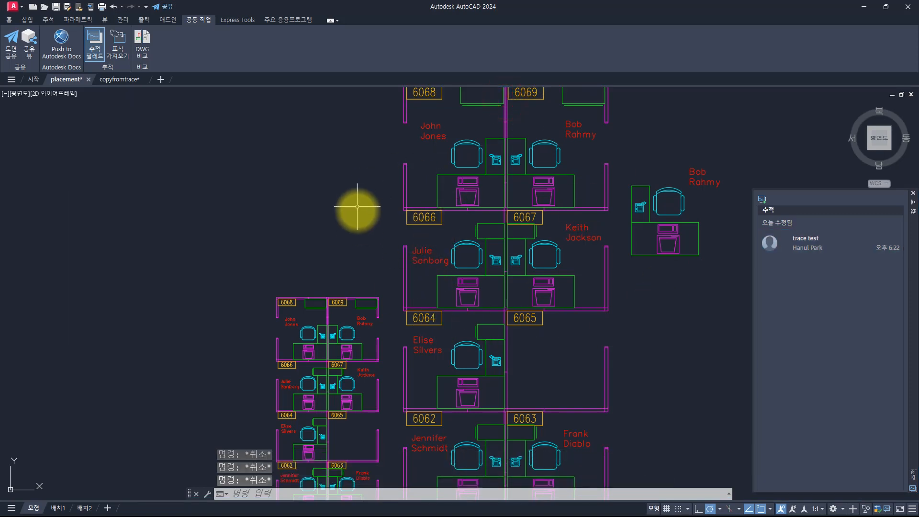
# Switch to the copyfromtrace drawing, then close and reopen its trace palette.
pyautogui.click(129, 80)
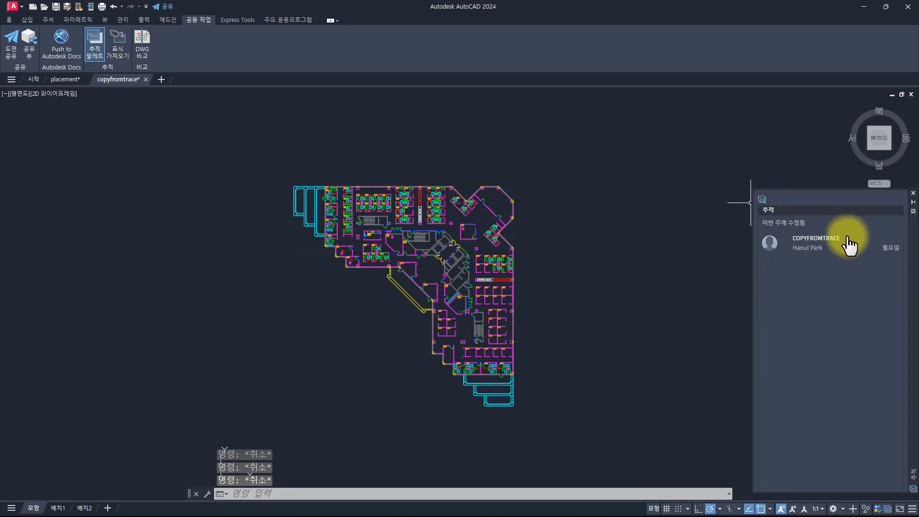
pyautogui.click(913, 202)
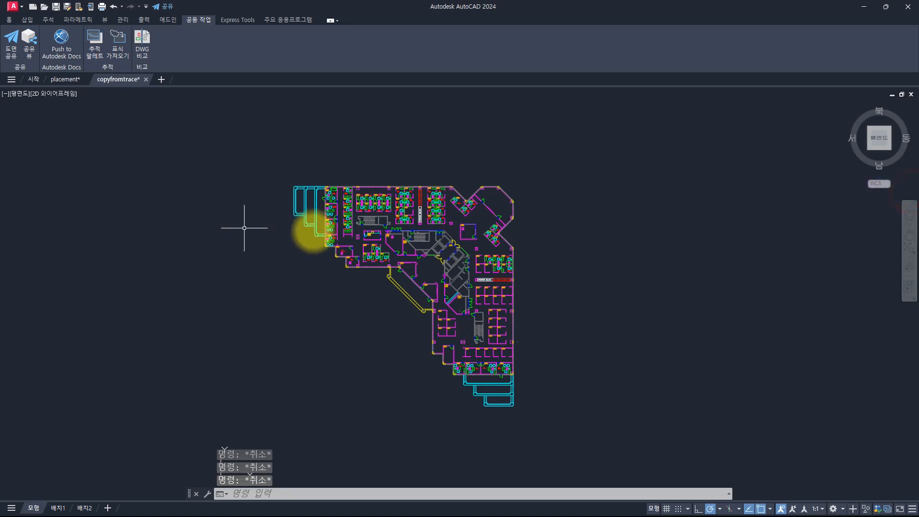
pyautogui.click(91, 43)
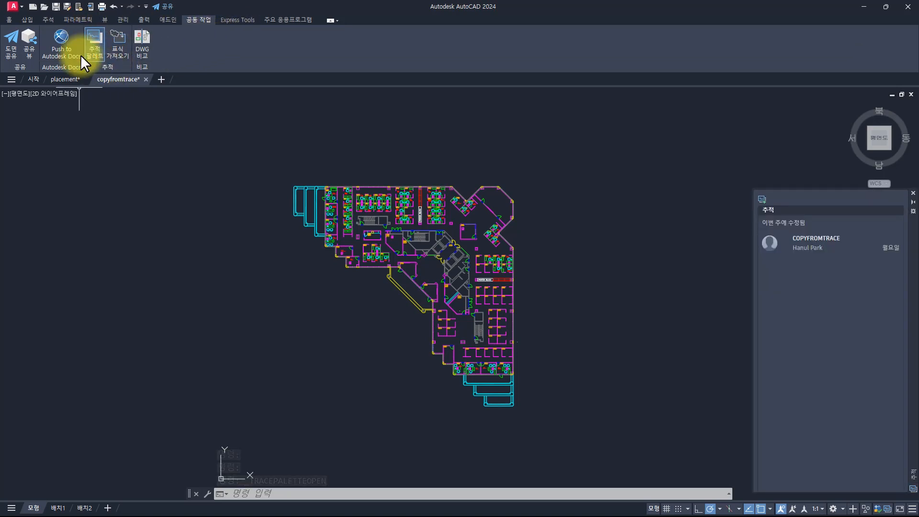
pyautogui.press('Escape')
pyautogui.press('Escape')
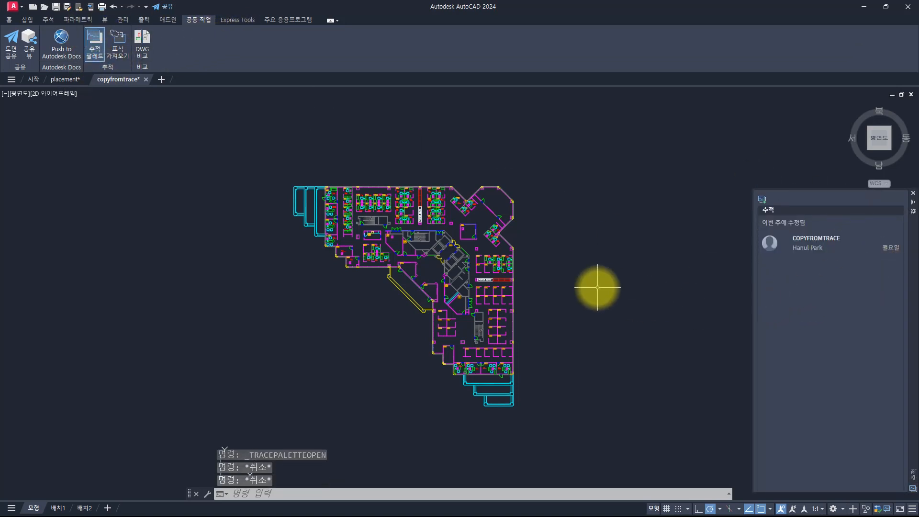
# Review the command history for the command that opens the trace palette.
pyautogui.press('F2')
pyautogui.moveTo(359, 464); pyautogui.dragTo(223, 460)
pyautogui.click(585, 270)
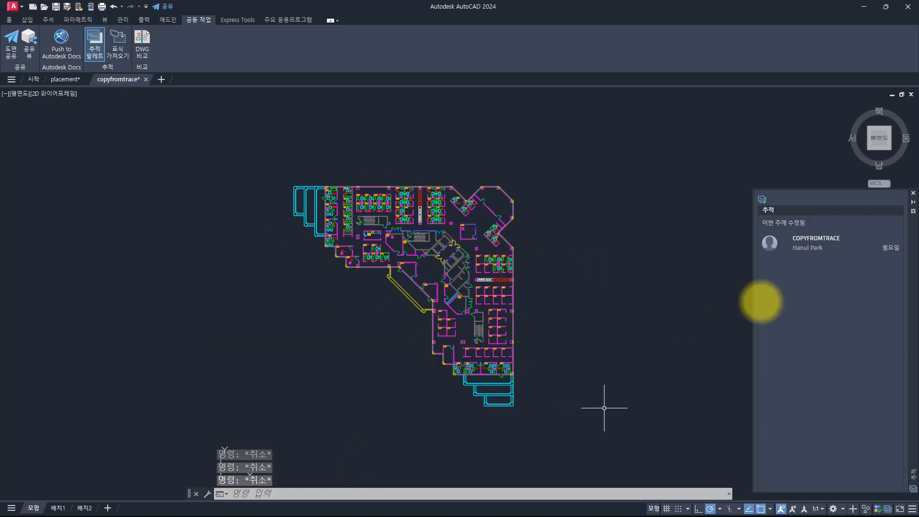
# Open the trace named COPYFROMTRACE in front view.
pyautogui.click(798, 250)
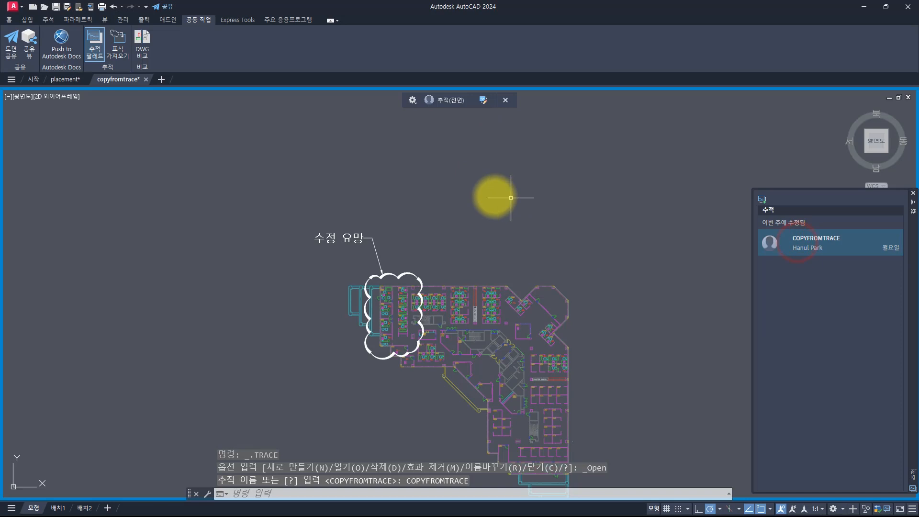
pyautogui.press('Escape')
pyautogui.press('Escape')
# Temporarily select the leader note 수정 요망 above the trace's revision cloud and clear the selection.
pyautogui.click(424, 192)
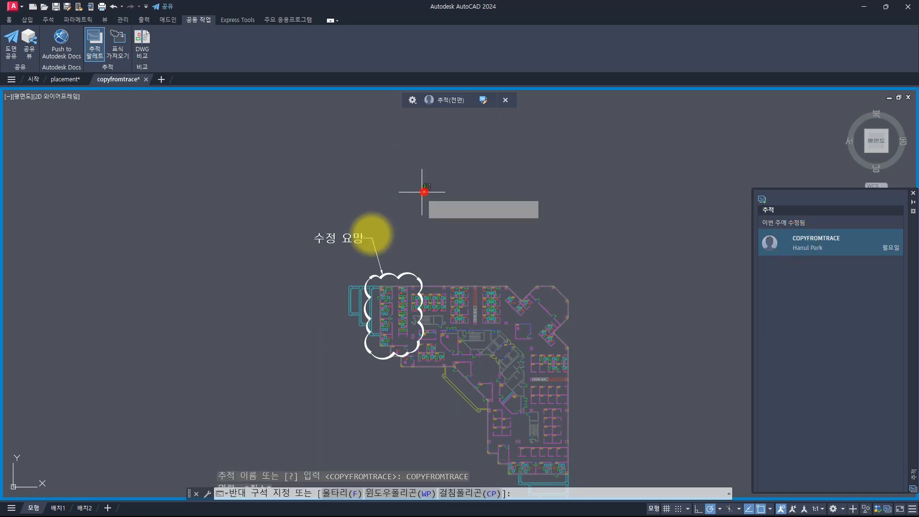
pyautogui.click(301, 277)
pyautogui.press('Escape')
pyautogui.press('Escape')
pyautogui.click(412, 216)
pyautogui.click(353, 276)
pyautogui.press('Escape')
pyautogui.click(403, 191)
pyautogui.click(335, 274)
pyautogui.press('Escape')
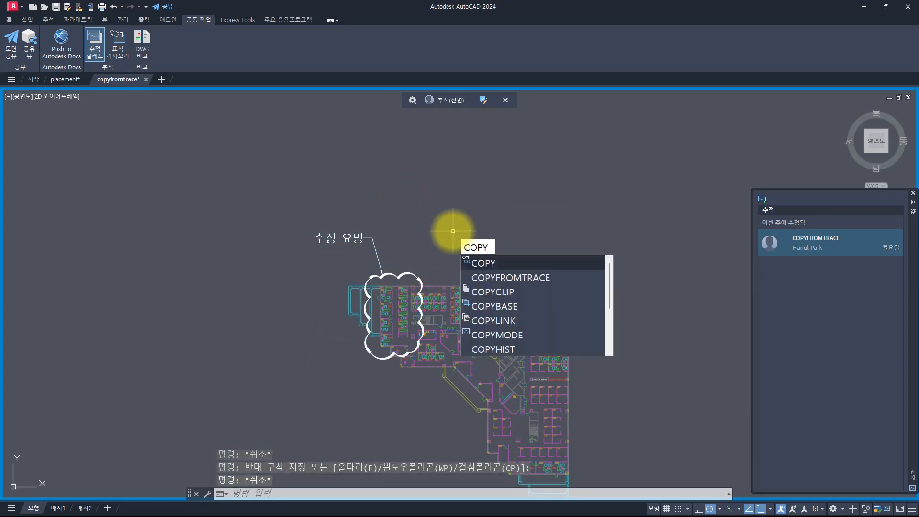
# Try to run COPYFROMTRACE while the trace is in front view and check the command response.
pyautogui.press('Down')
pyautogui.press('Return')
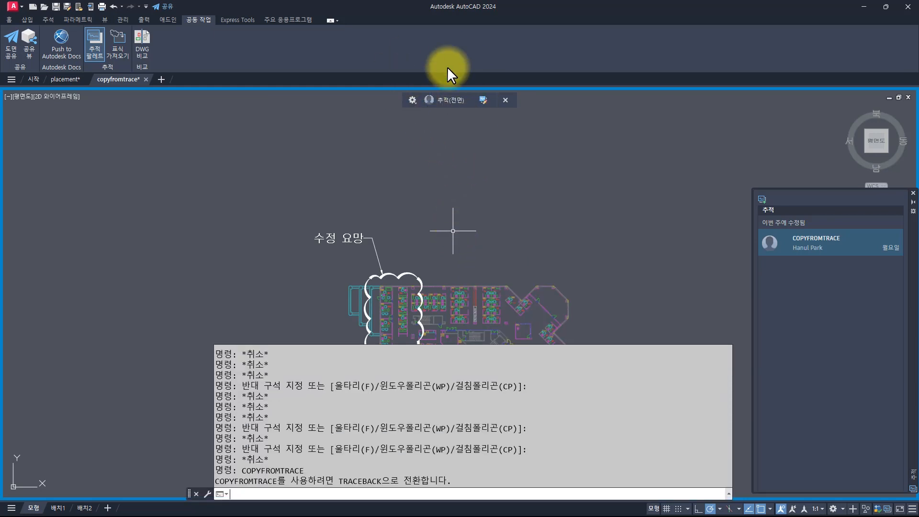
pyautogui.moveTo(225, 481); pyautogui.dragTo(468, 482)
pyautogui.click(429, 224)
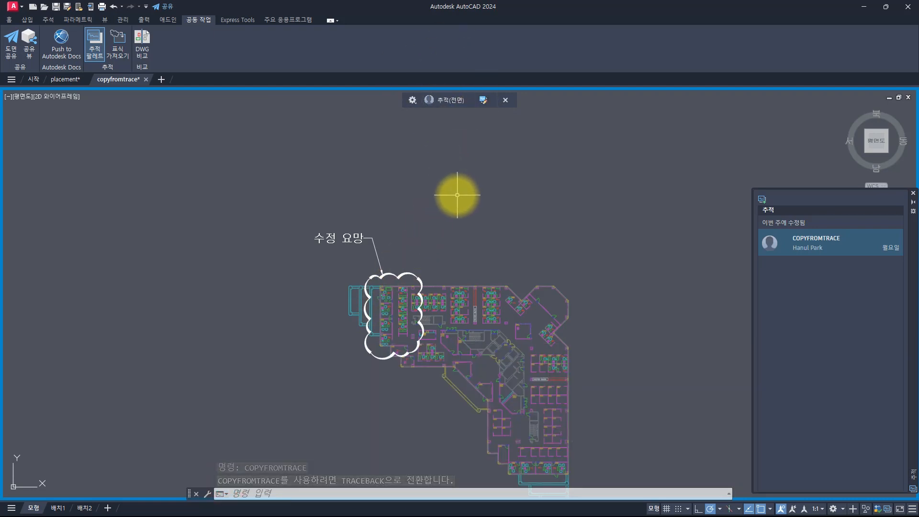
# Review the command history for the trace view mode that COPYFROMTRACE requires.
pyautogui.press('F2')
pyautogui.moveTo(466, 475)
pyautogui.mouseDown()
pyautogui.moveTo(353, 466)
pyautogui.moveTo(446, 485)
pyautogui.moveTo(464, 480)
pyautogui.mouseUp()
pyautogui.click(463, 477)
pyautogui.click(471, 205)
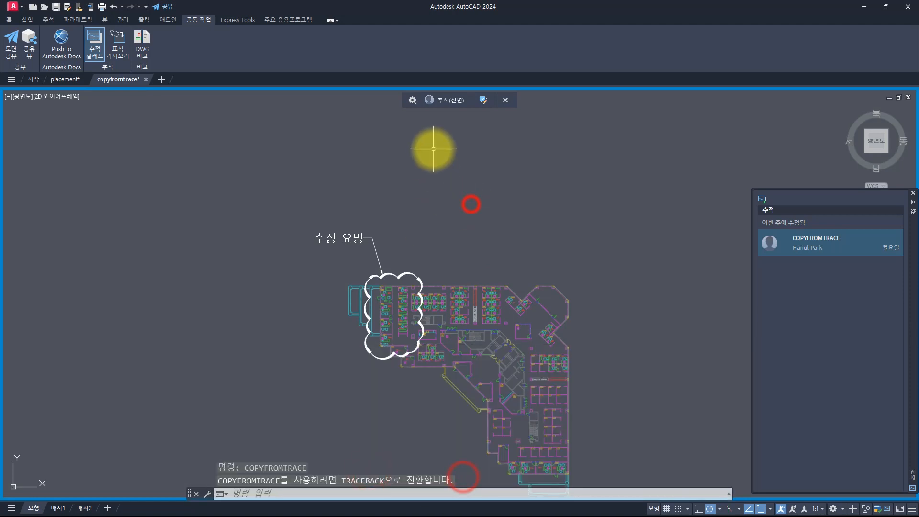
pyautogui.press('F2')
pyautogui.moveTo(333, 481); pyautogui.dragTo(395, 479)
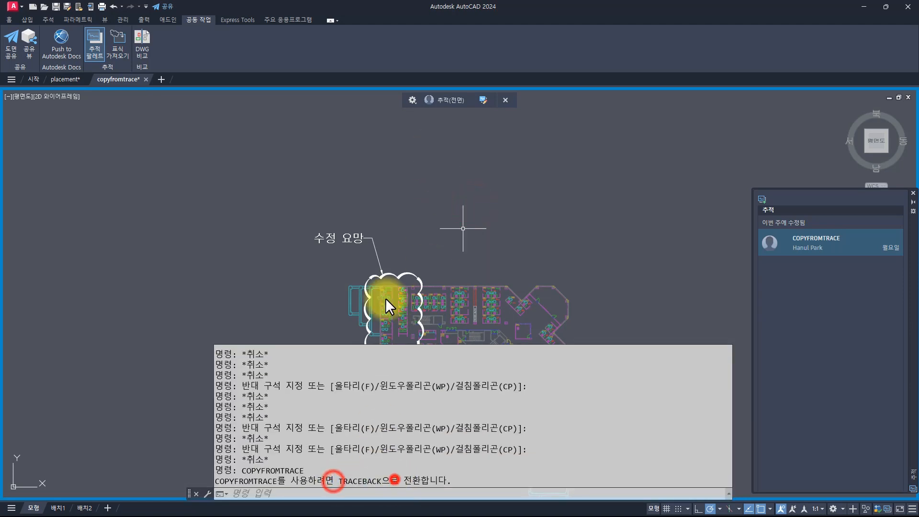
pyautogui.click(482, 213)
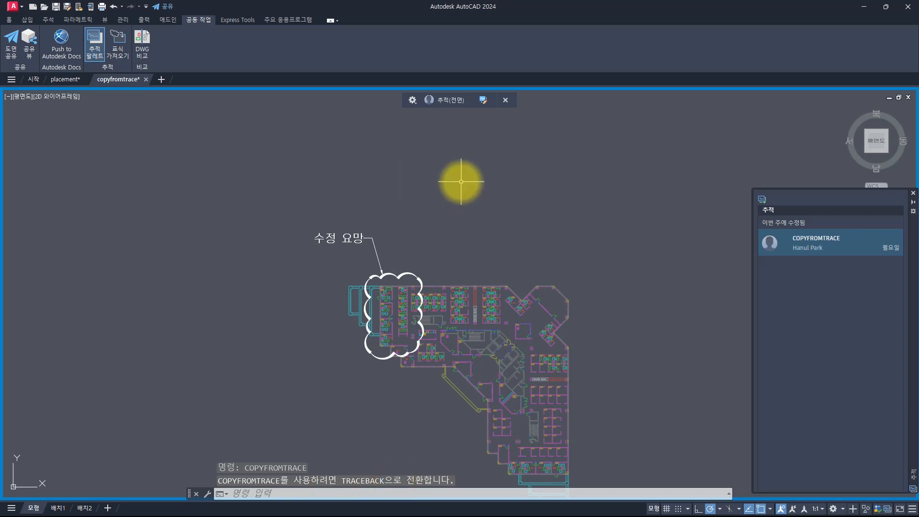
# Switch the trace to back view and copy its leader note and revision cloud into the drawing with COPYFROMTRACE.
pyautogui.click(483, 100)
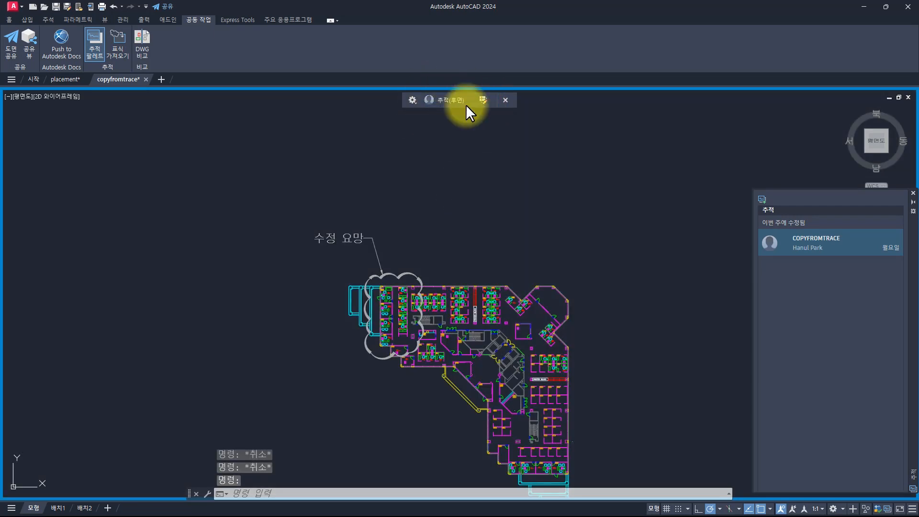
pyautogui.press('Escape')
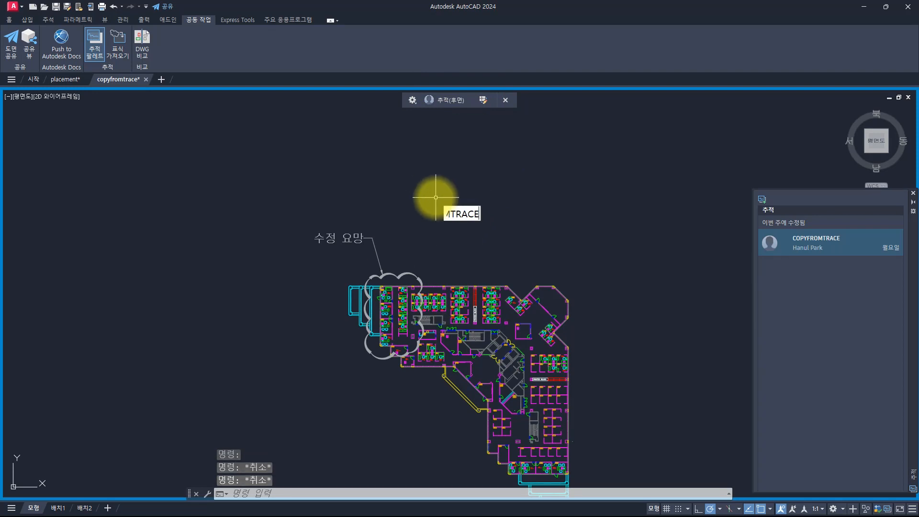
pyautogui.press('Return')
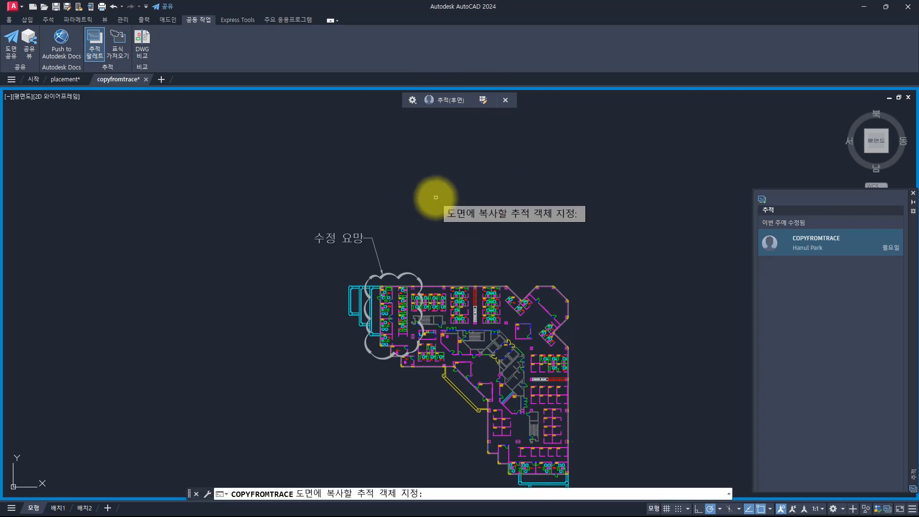
pyautogui.click(445, 190)
pyautogui.click(307, 279)
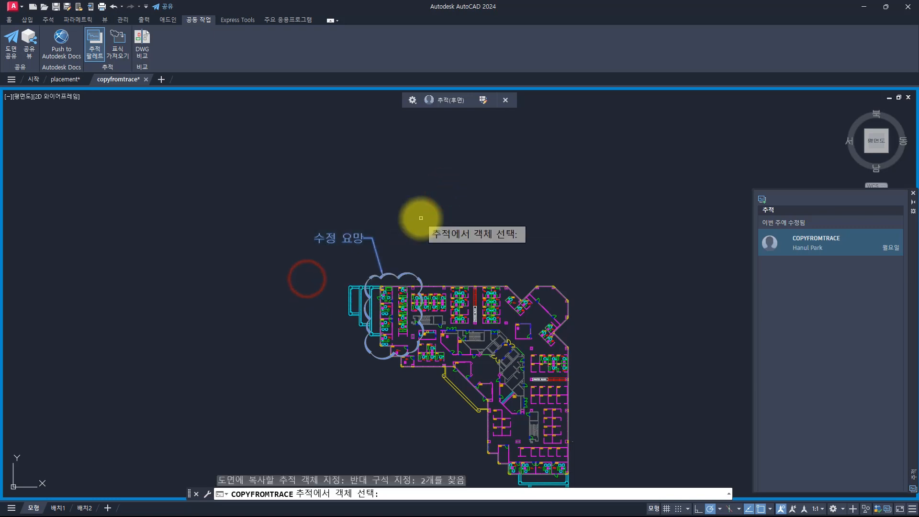
pyautogui.press('Return')
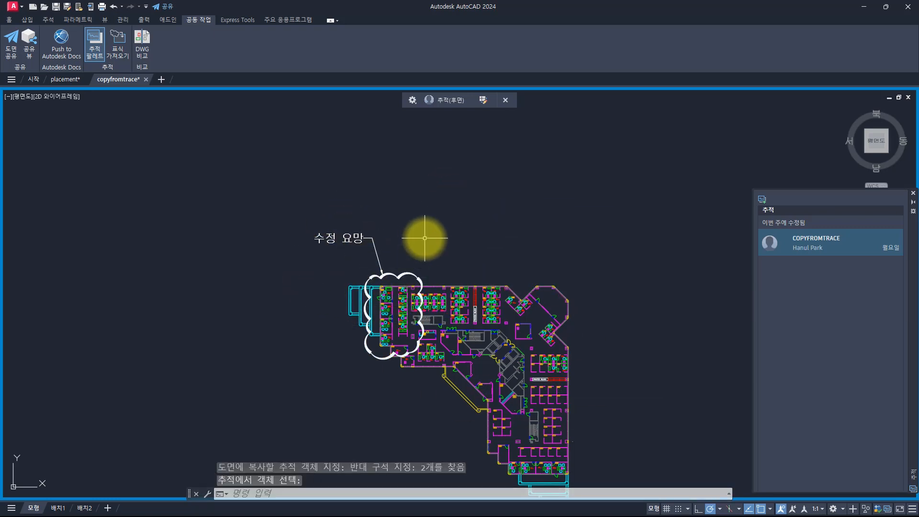
# Temporarily select the copied revision cloud and leader note 수정 요망 in back view, clearing the selection each time.
pyautogui.press('Escape')
pyautogui.press('Escape')
pyautogui.press('Escape')
pyautogui.click(288, 210)
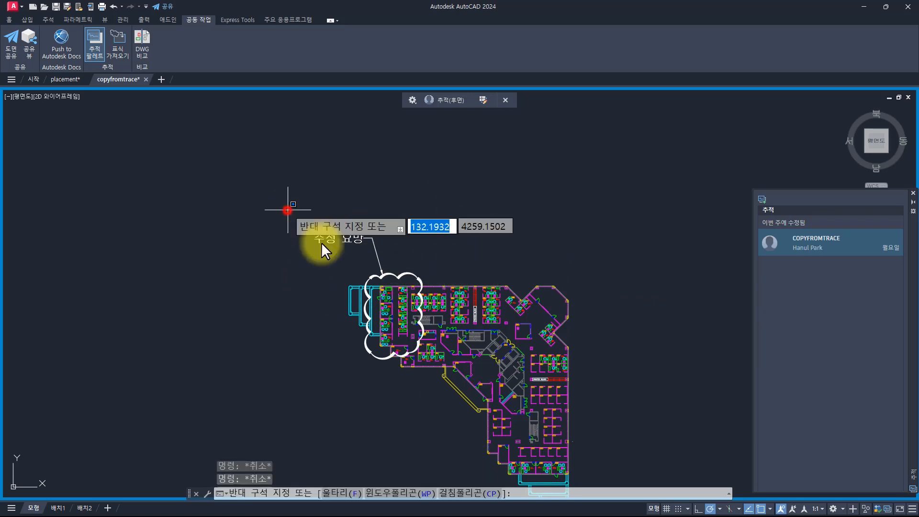
pyautogui.click(440, 378)
pyautogui.press('Escape')
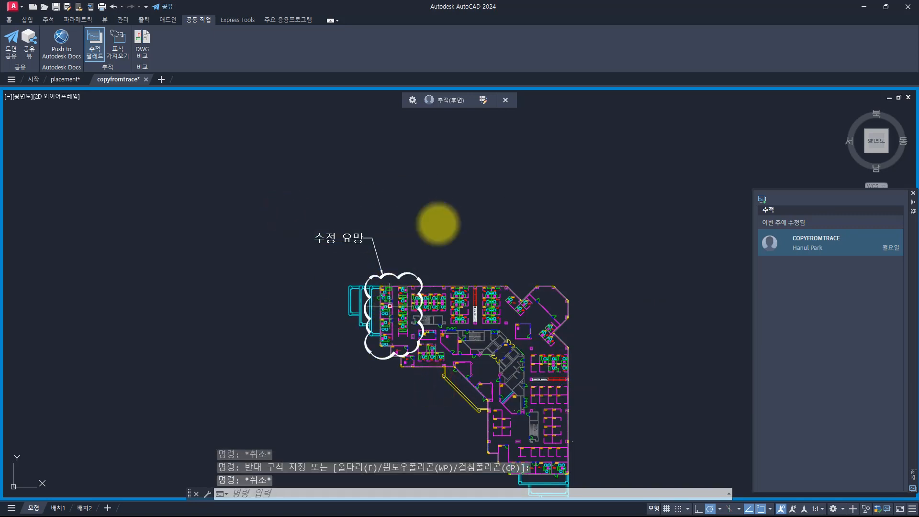
pyautogui.click(390, 206)
pyautogui.click(335, 274)
pyautogui.press('Escape')
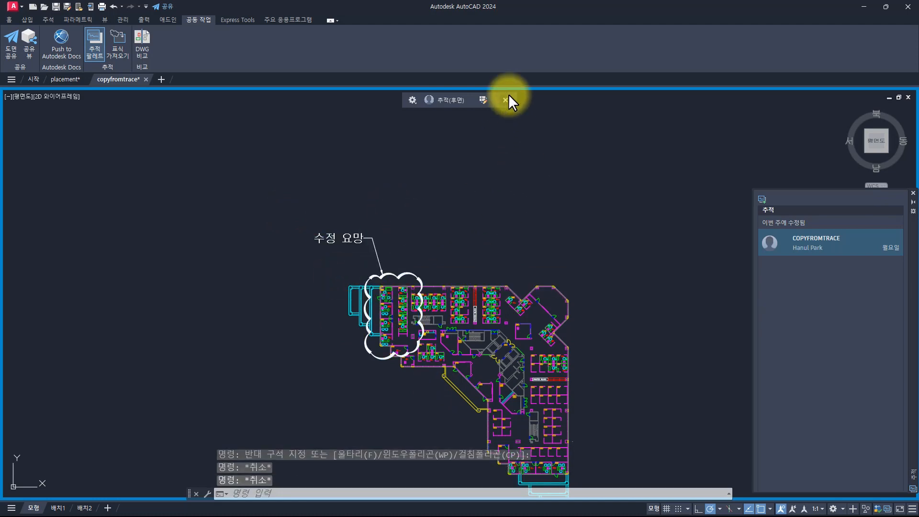
# Close the trace, then test-select the copied leader note and revision cloud in the drawing and clear the selection.
pyautogui.click(505, 100)
pyautogui.click(441, 180)
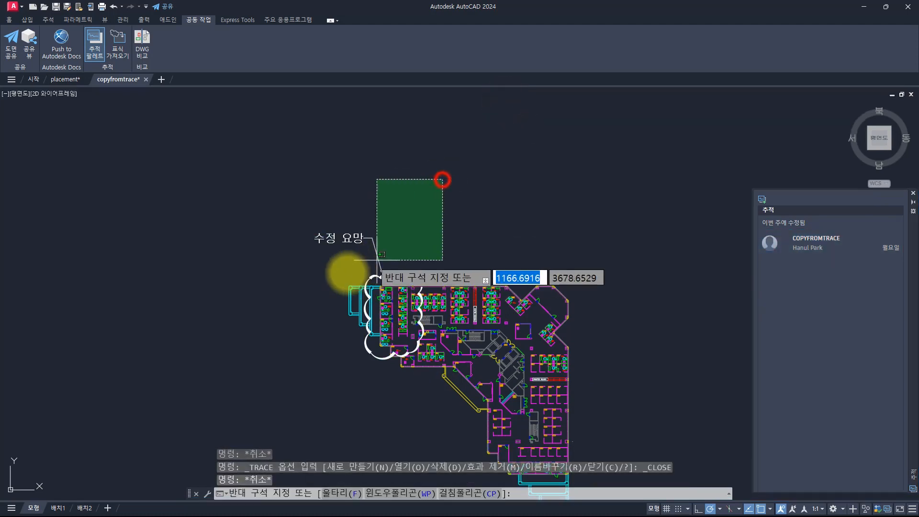
pyautogui.click(336, 280)
pyautogui.press('Escape')
pyautogui.press('Escape')
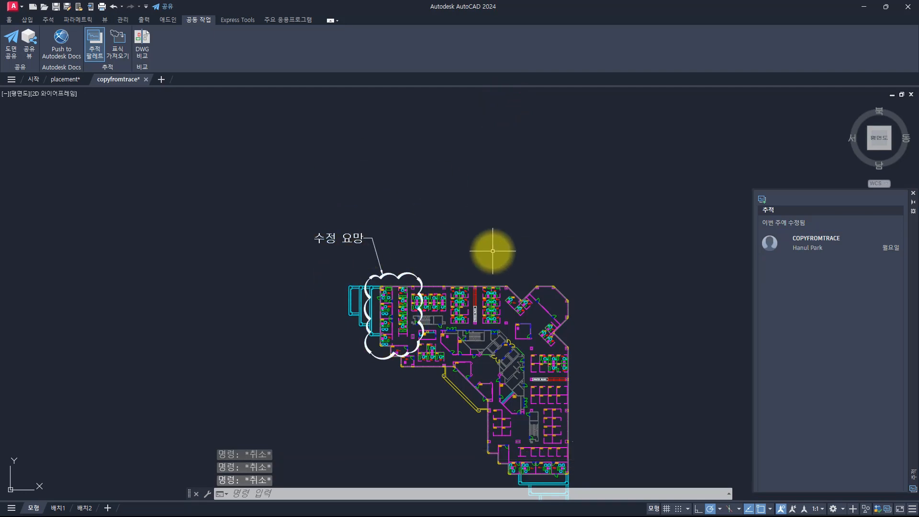
# Enter the COPYFROMTRACE command with no trace open.
pyautogui.write('cop')
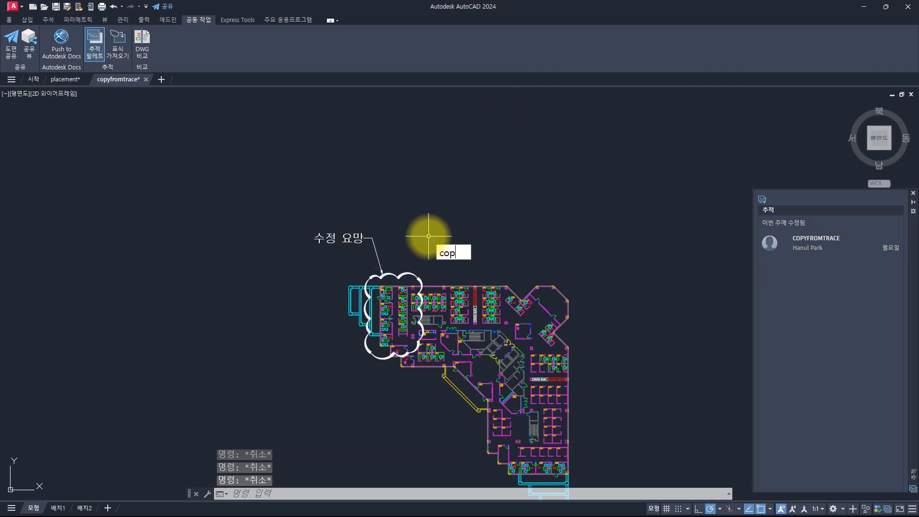
pyautogui.write('yfrom')
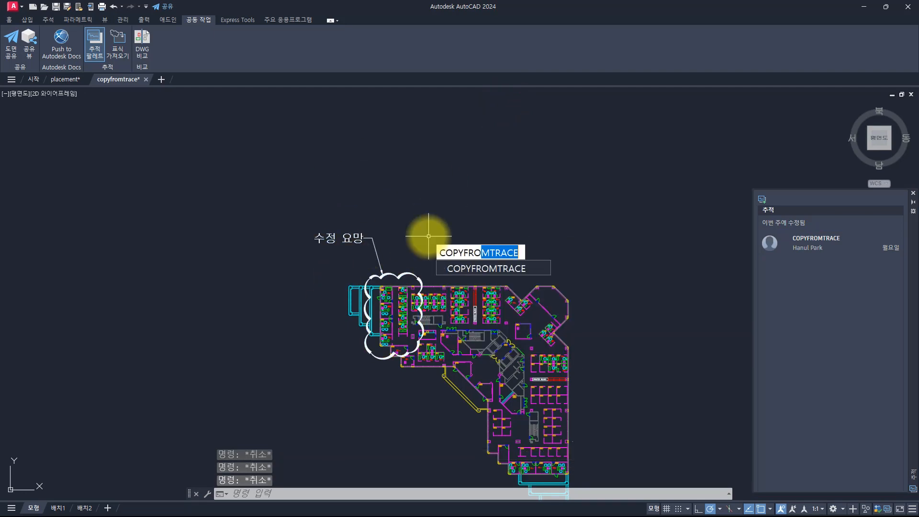